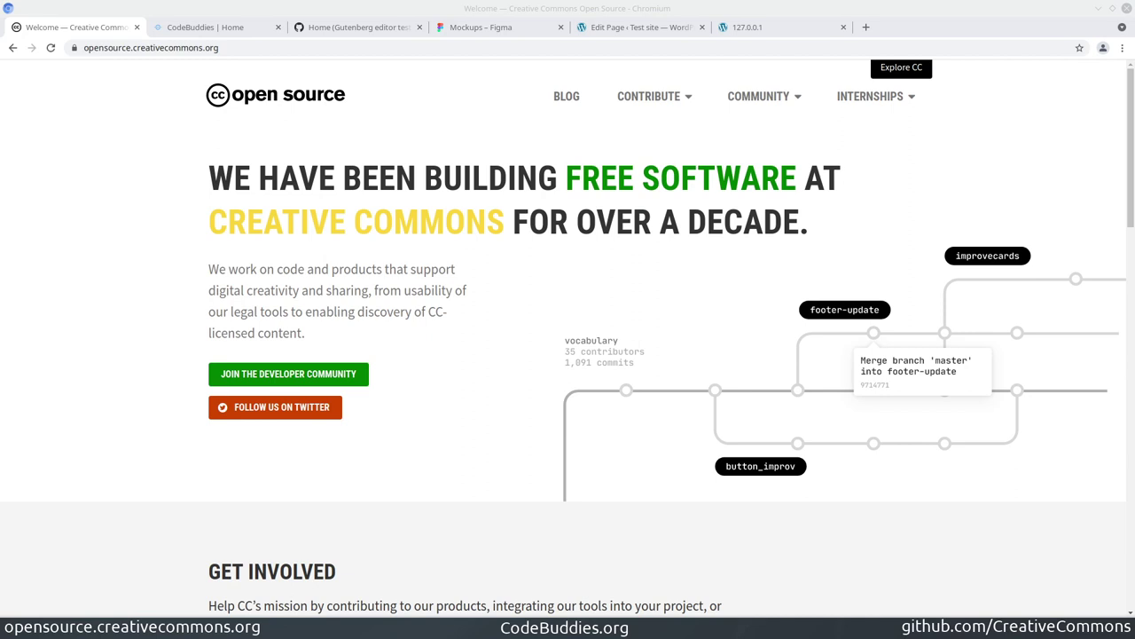
- Glance at the CodeBuddies home page, then bring up GitHub issue #113 'Home (Gutenberg editor test)'
{"action": "left_click", "coordinate": [181, 28]}
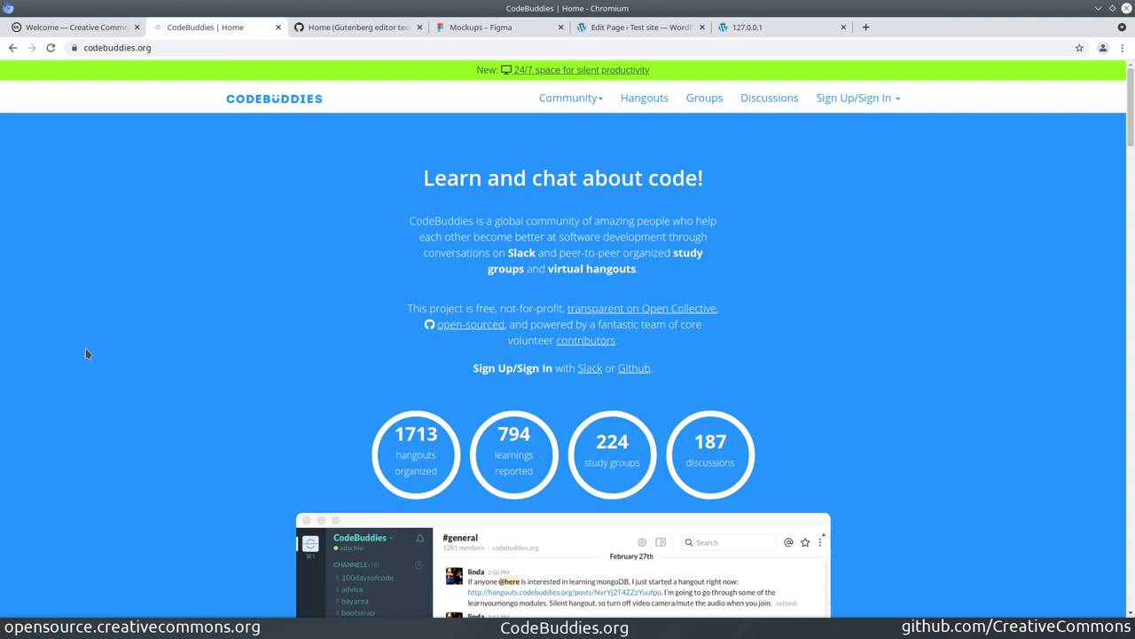
{"action": "key", "text": "ctrl+Tab"}
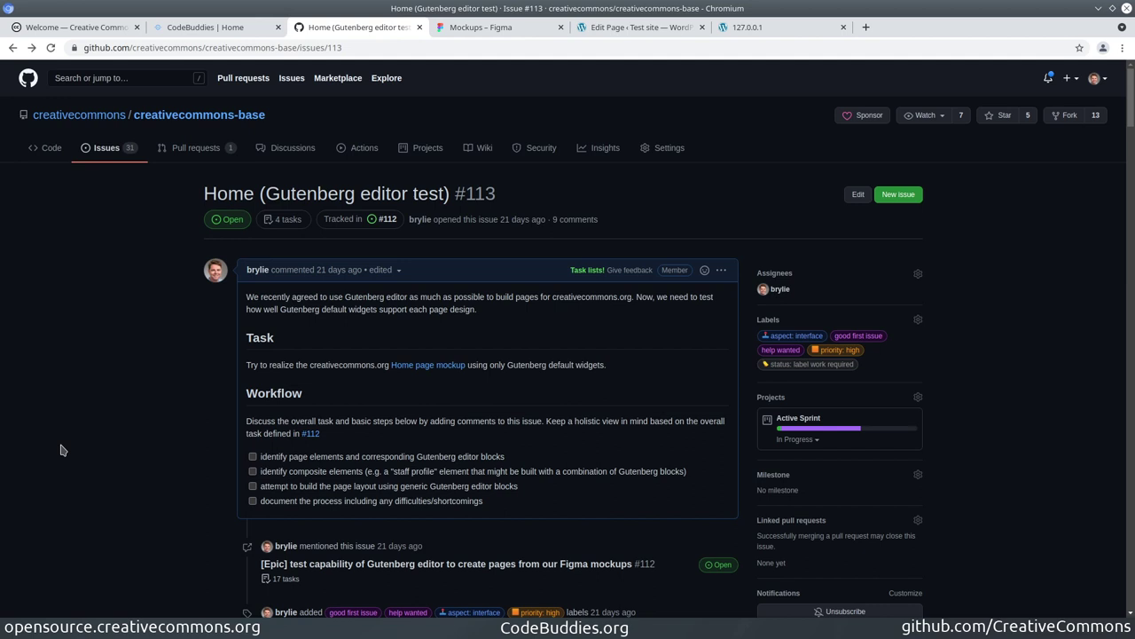
- Switch to the Figma 'Mockups' file showing the Home, Home & banner and mobile designs
{"action": "left_click", "coordinate": [465, 33]}
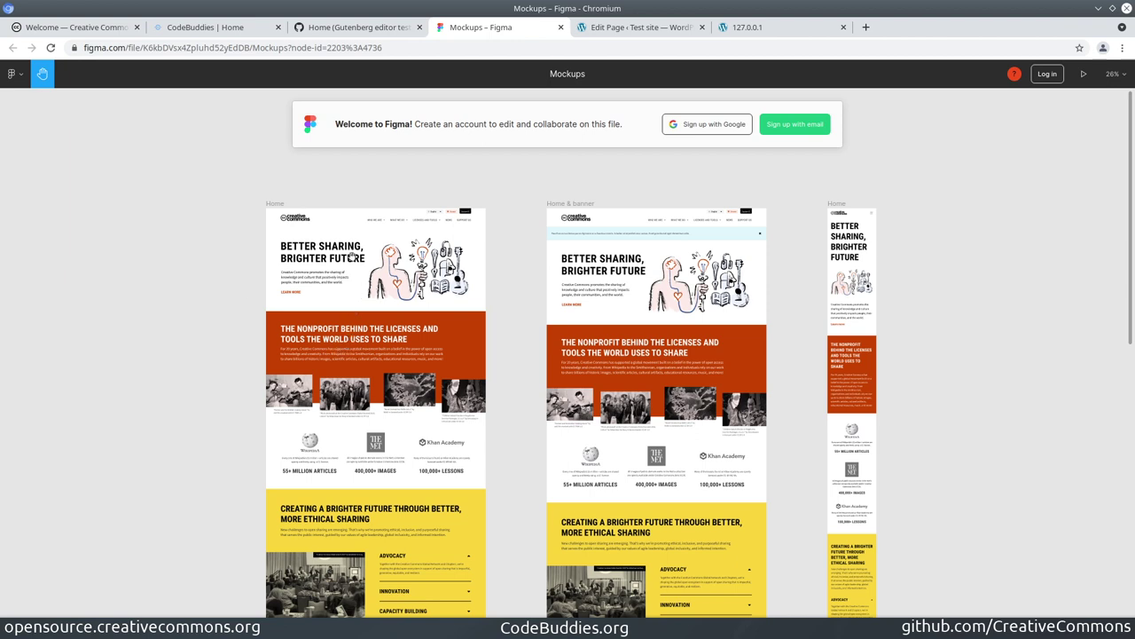
- Glance over the Figma Home mockup, then go back to the 'Edit Page ‹ Test site' editor
{"action": "scroll", "coordinate": [350, 255], "scroll_direction": "down", "scroll_amount": 1}
{"action": "scroll", "coordinate": [348, 255], "scroll_direction": "up", "scroll_amount": 2}
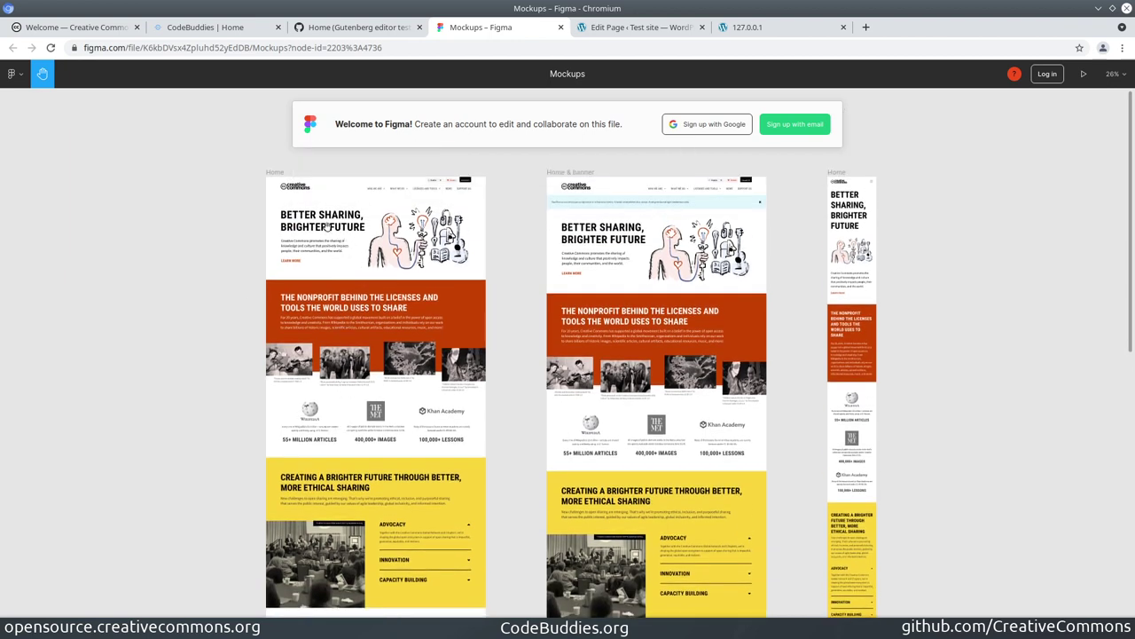
{"action": "left_click", "coordinate": [612, 27]}
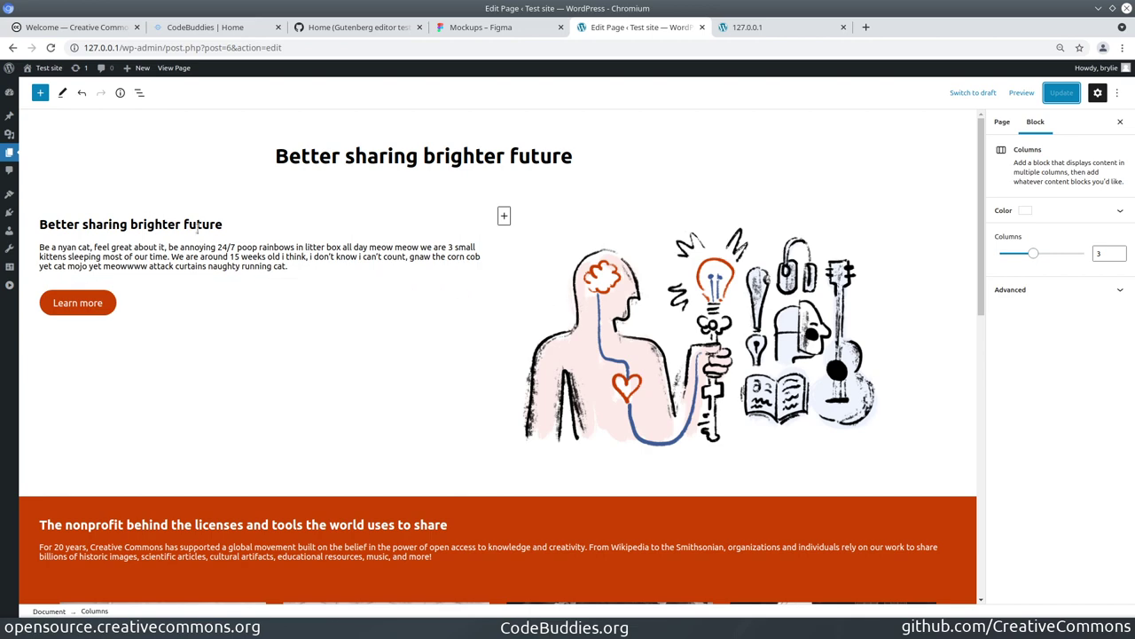
- Scroll down to the three-column stats block and select the '55+ million articles' text
{"action": "scroll", "coordinate": [284, 254], "scroll_direction": "down", "scroll_amount": 7}
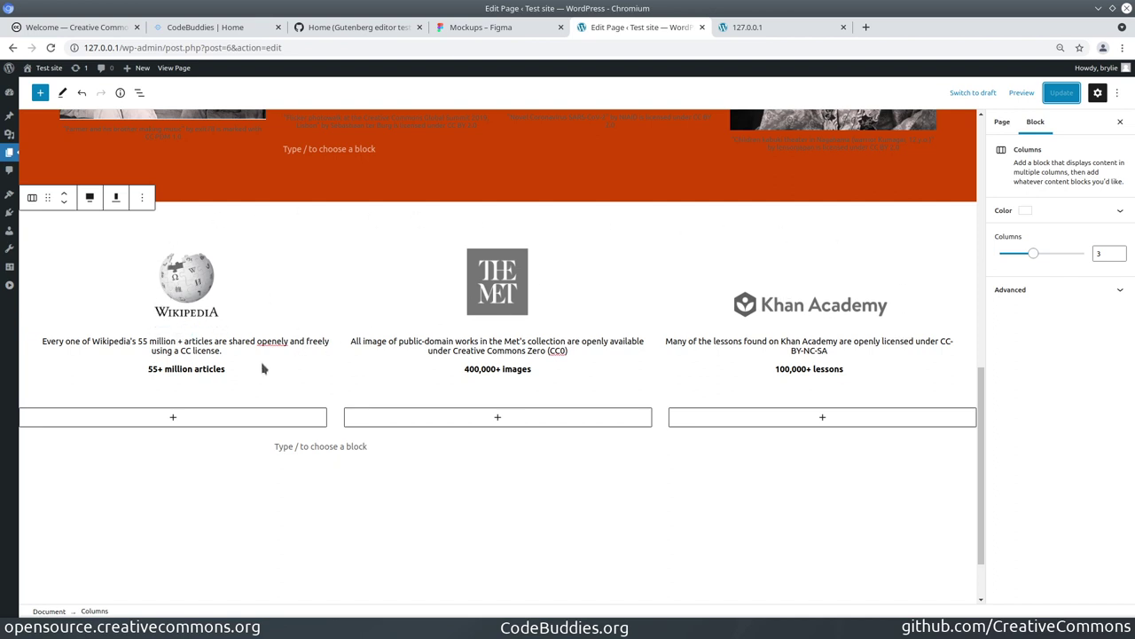
{"action": "left_click_drag", "start_coordinate": [148, 369], "coordinate": [227, 372]}
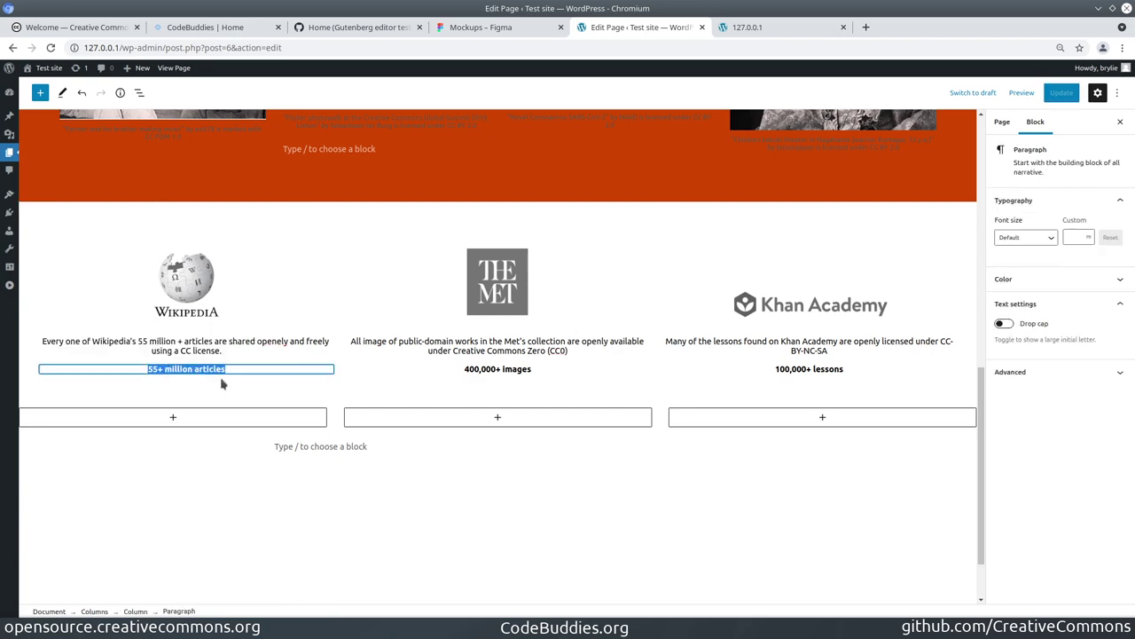
- Zoom the Figma mockup onto the 55+ million articles, 400,000+ images and 100,000+ lessons row
{"action": "left_click", "coordinate": [463, 28]}
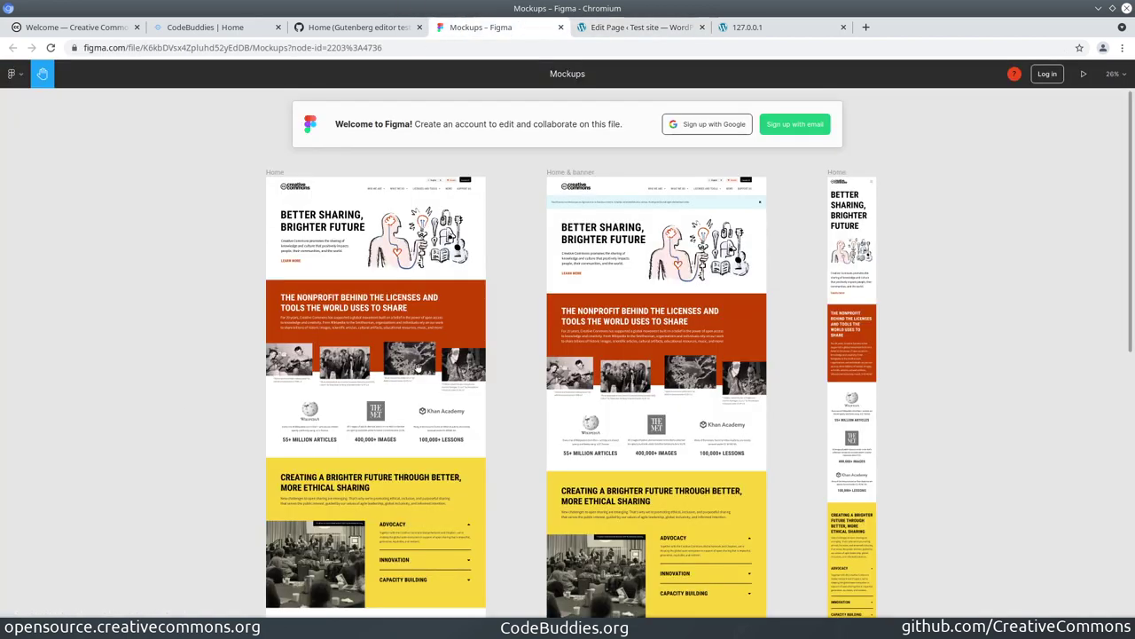
{"action": "scroll", "coordinate": [375, 371], "scroll_direction": "up", "scroll_amount": 5}
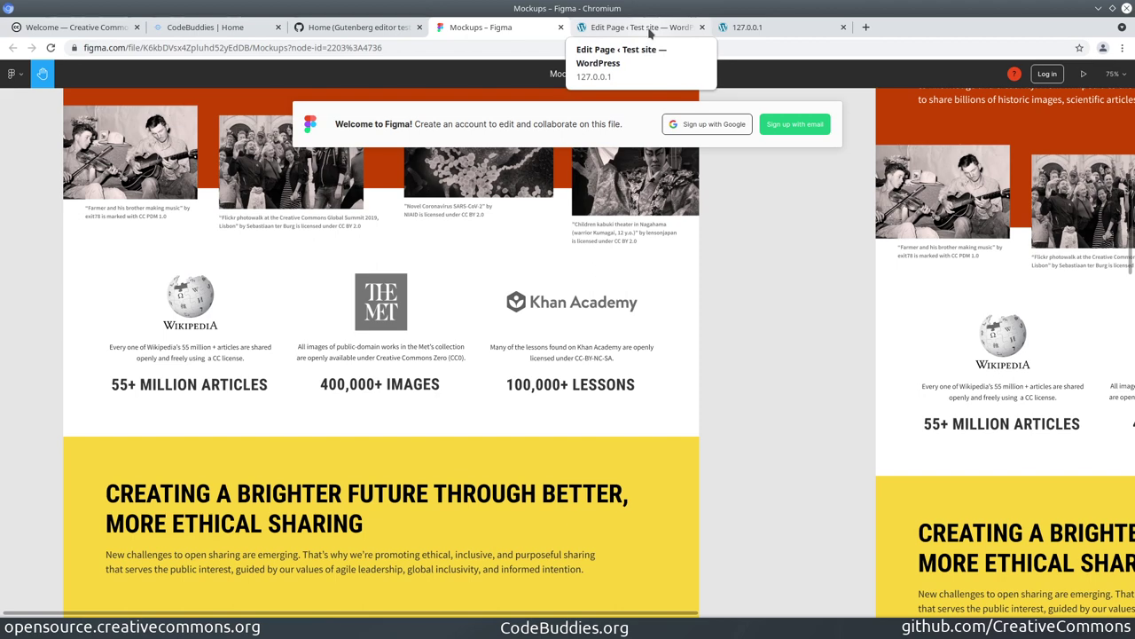
- Select the whole three-column stats block and clear its White background colour in the sidebar
{"action": "left_click", "coordinate": [650, 32]}
{"action": "left_click", "coordinate": [351, 355]}
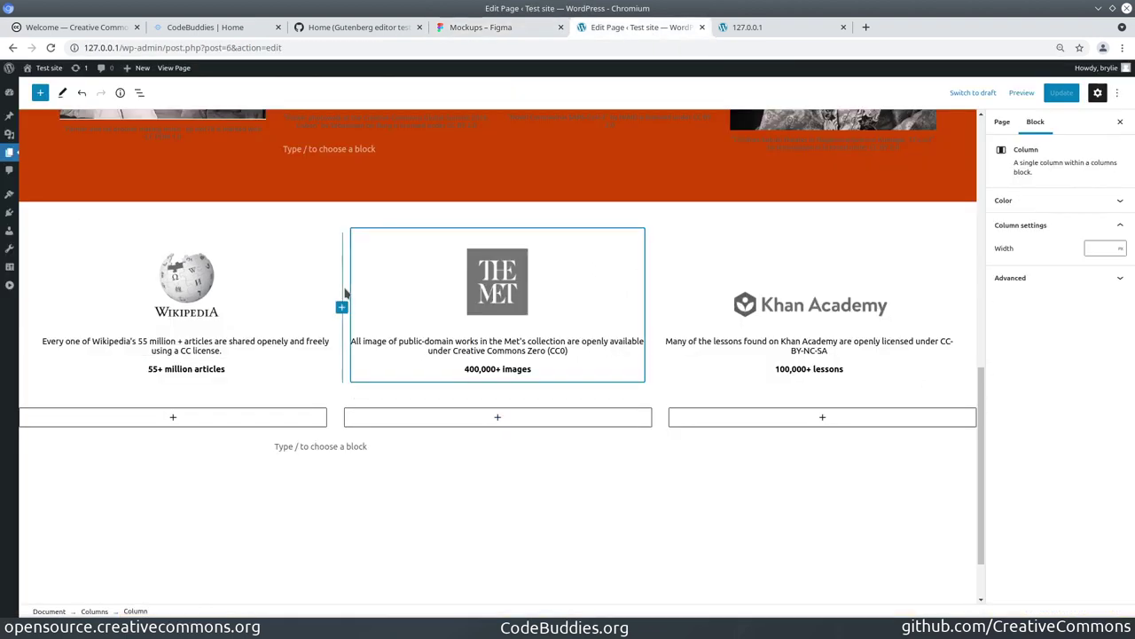
{"action": "left_click", "coordinate": [297, 275]}
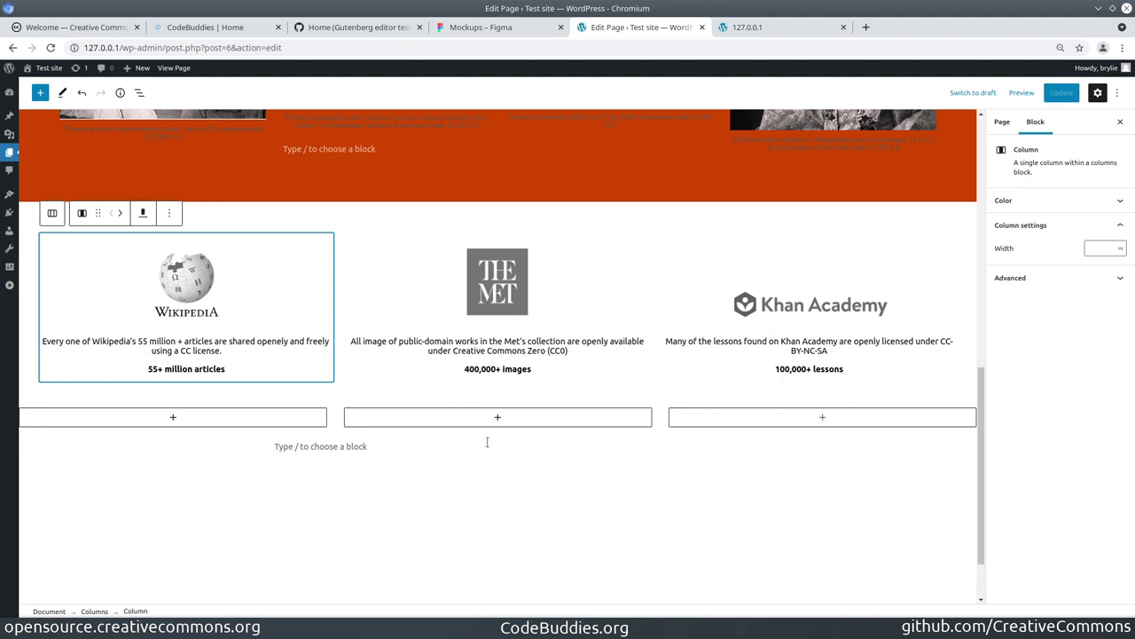
{"action": "mouse_move", "coordinate": [345, 347]}
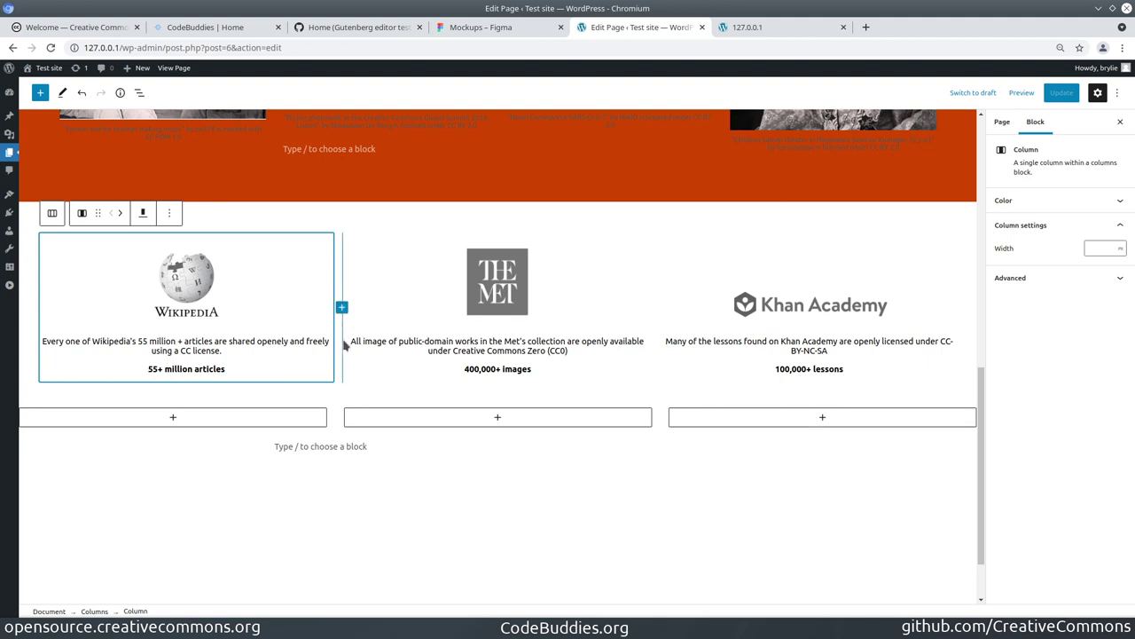
{"action": "left_click", "coordinate": [272, 225]}
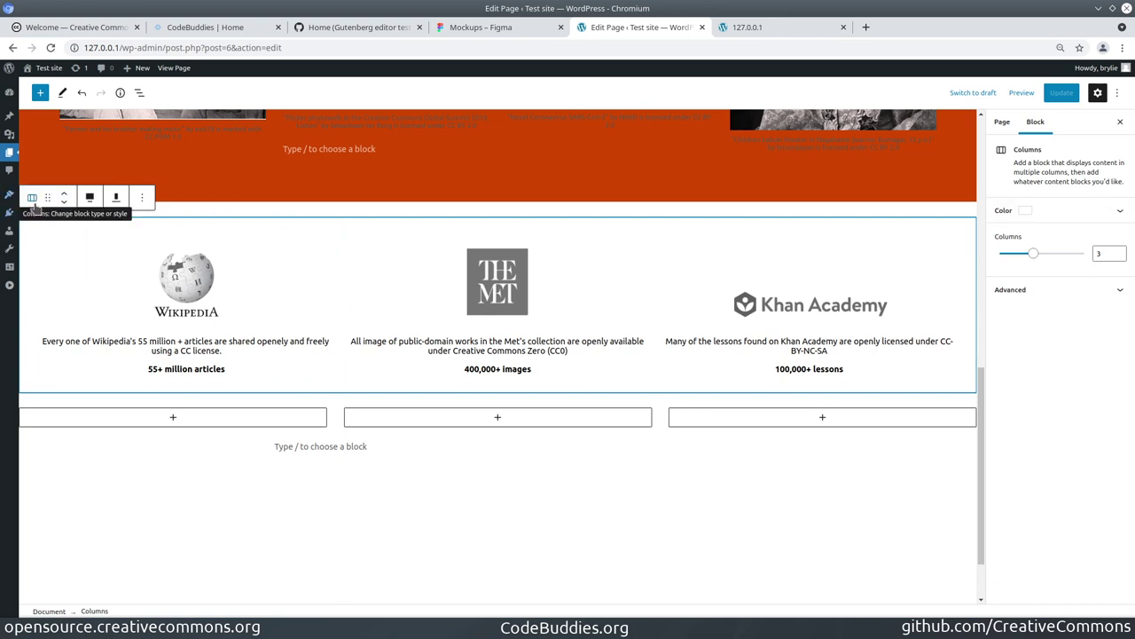
{"action": "left_click", "coordinate": [1056, 210]}
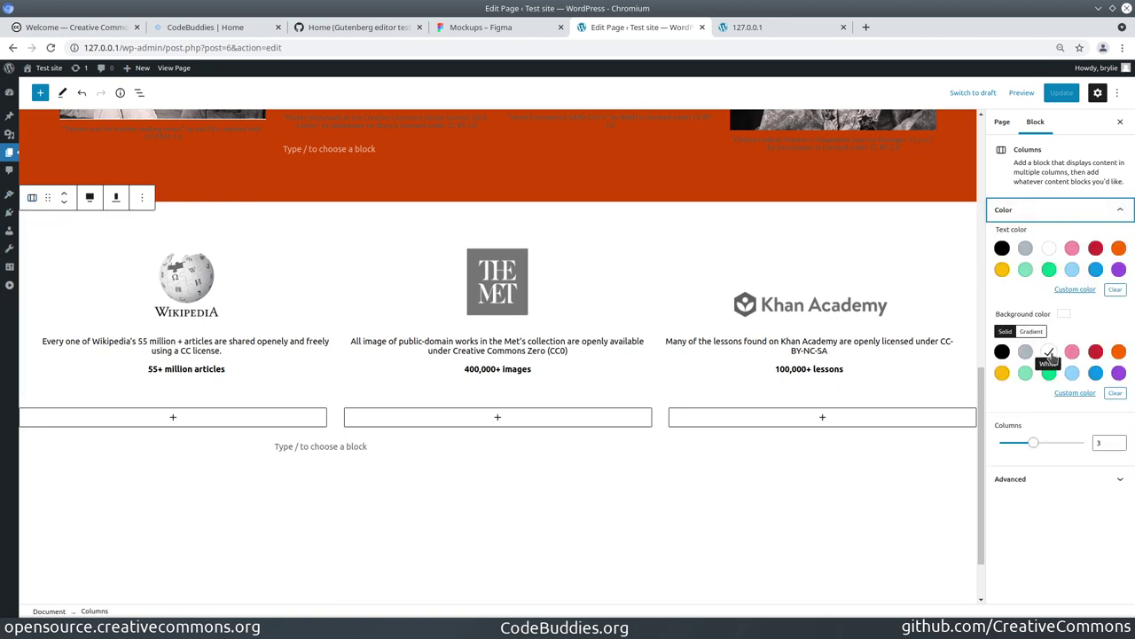
{"action": "left_click", "coordinate": [1050, 353]}
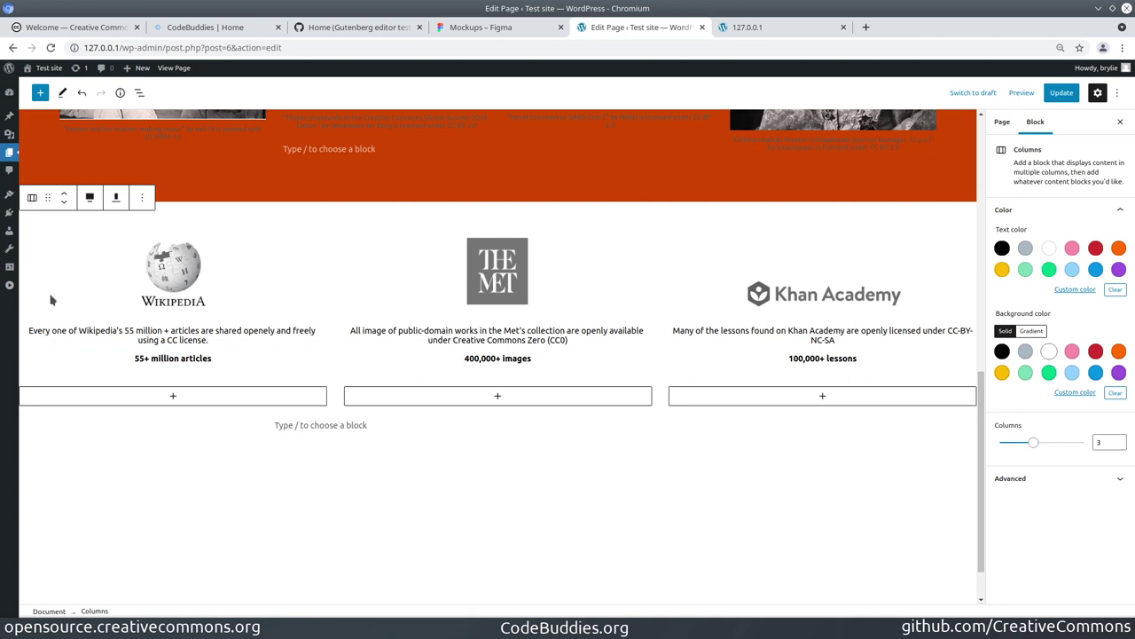
- Centre-align the Wikipedia logo above its text after briefly trying Align left
{"action": "left_click", "coordinate": [178, 281]}
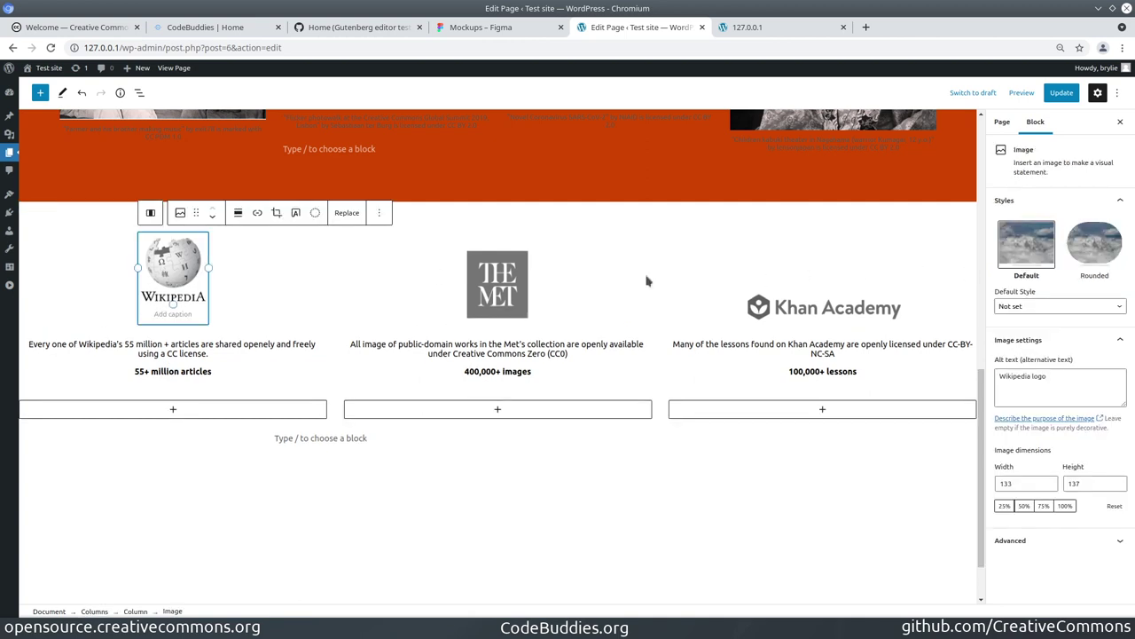
{"action": "left_click", "coordinate": [239, 215]}
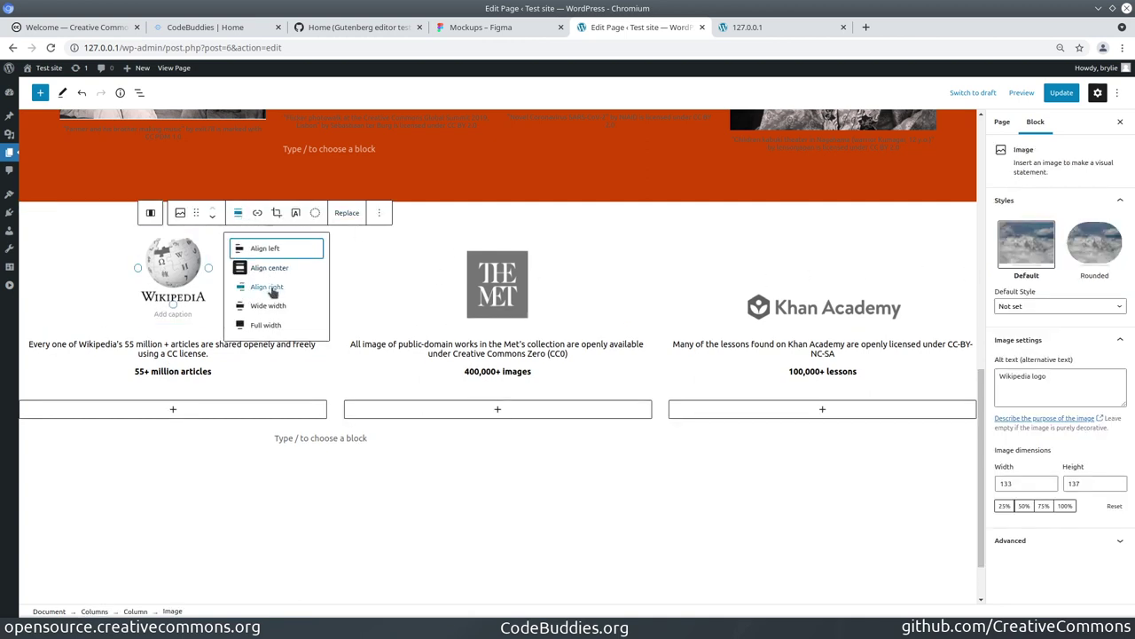
{"action": "left_click", "coordinate": [266, 249]}
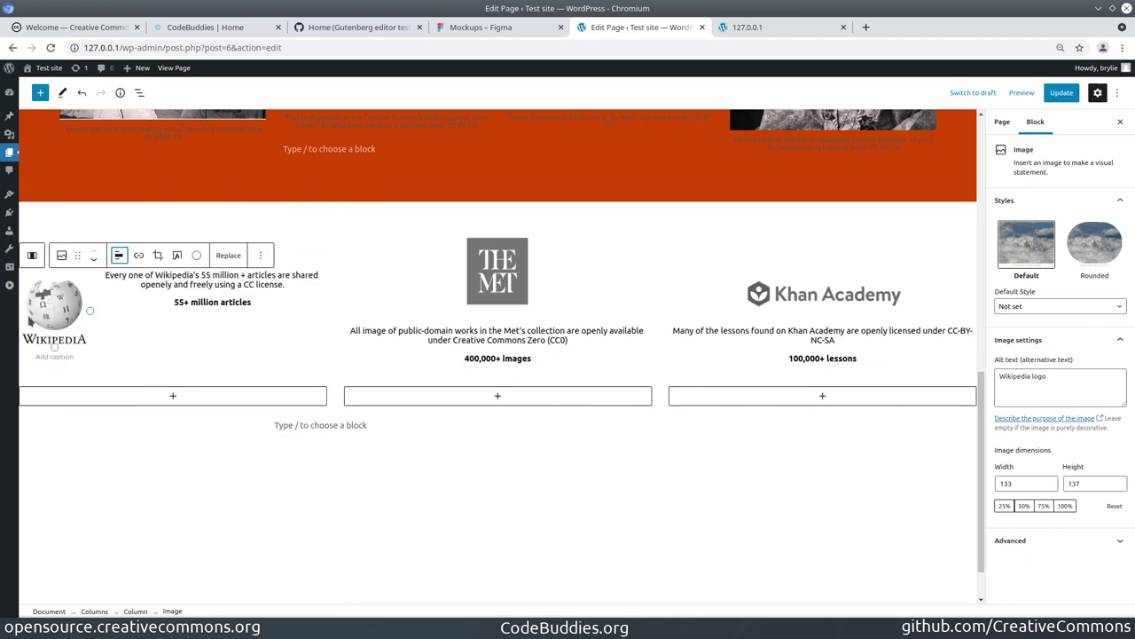
{"action": "left_click", "coordinate": [119, 257]}
{"action": "left_click", "coordinate": [142, 308]}
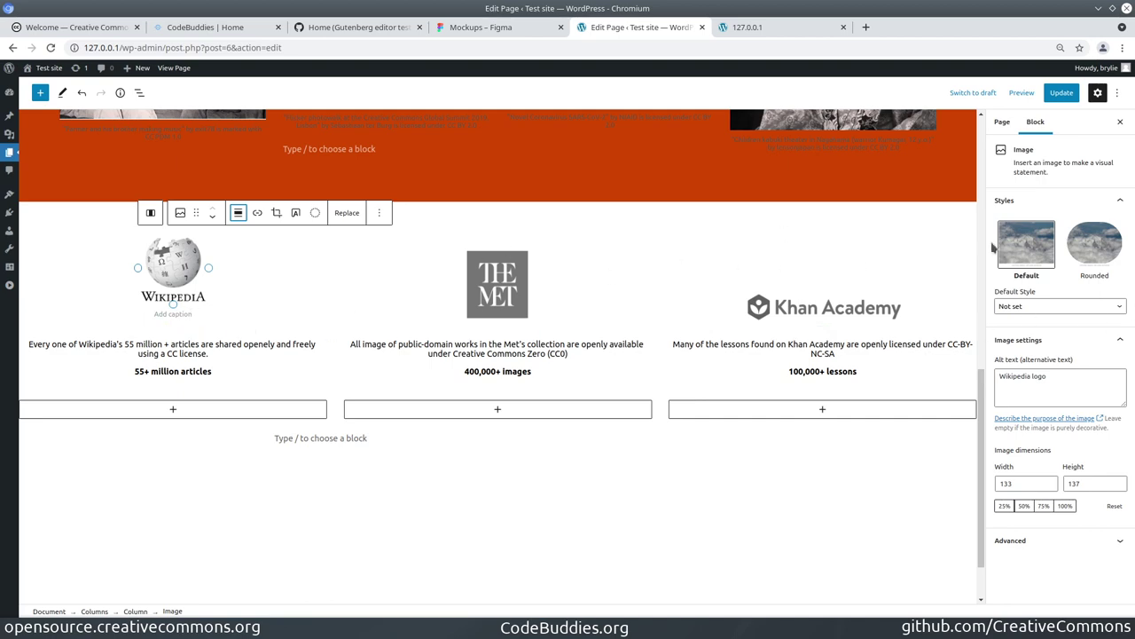
{"action": "left_click", "coordinate": [71, 304]}
- Give the Wikipedia column a White background colour
{"action": "scroll", "coordinate": [71, 304], "scroll_direction": "up", "scroll_amount": 4}
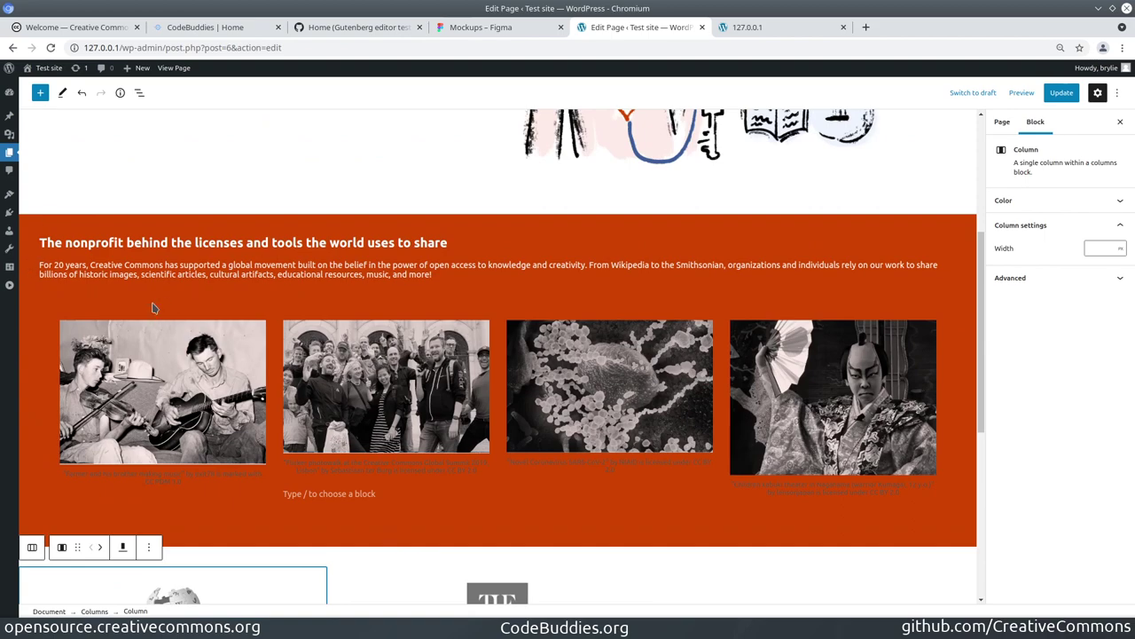
{"action": "scroll", "coordinate": [210, 337], "scroll_direction": "up", "scroll_amount": 2}
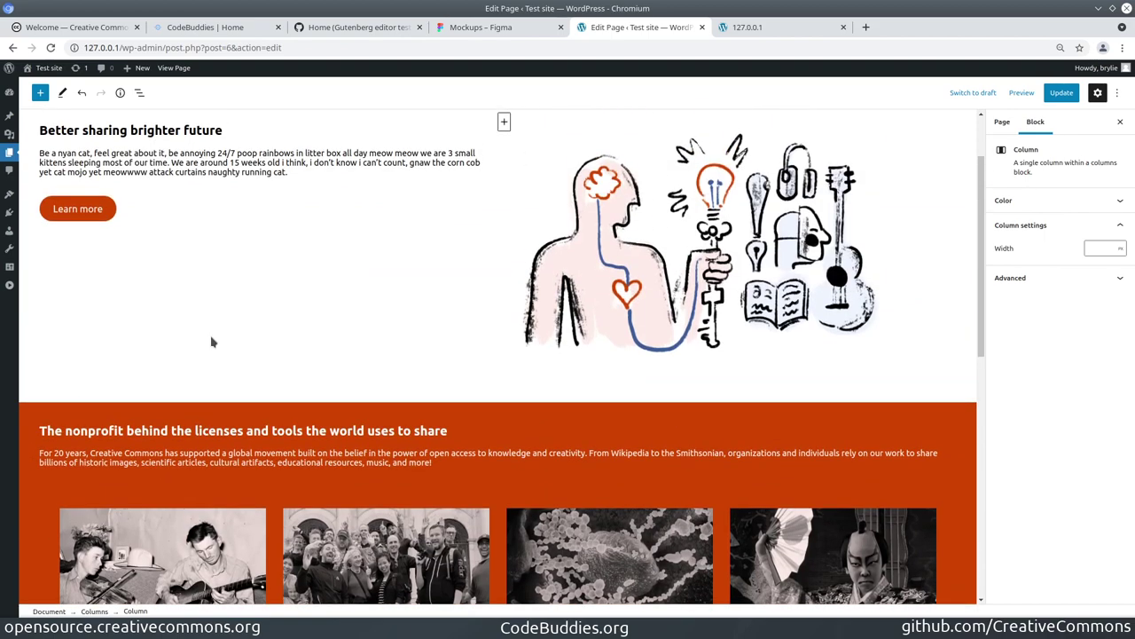
{"action": "scroll", "coordinate": [222, 355], "scroll_direction": "down", "scroll_amount": 2}
{"action": "scroll", "coordinate": [98, 439], "scroll_direction": "down", "scroll_amount": 3}
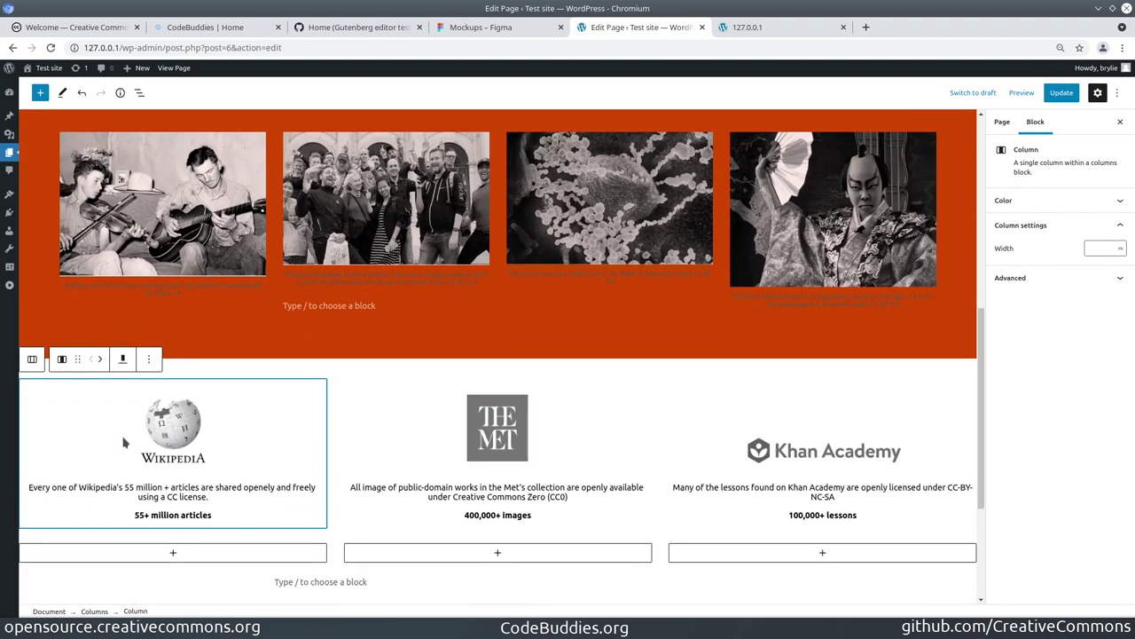
{"action": "left_click", "coordinate": [317, 310]}
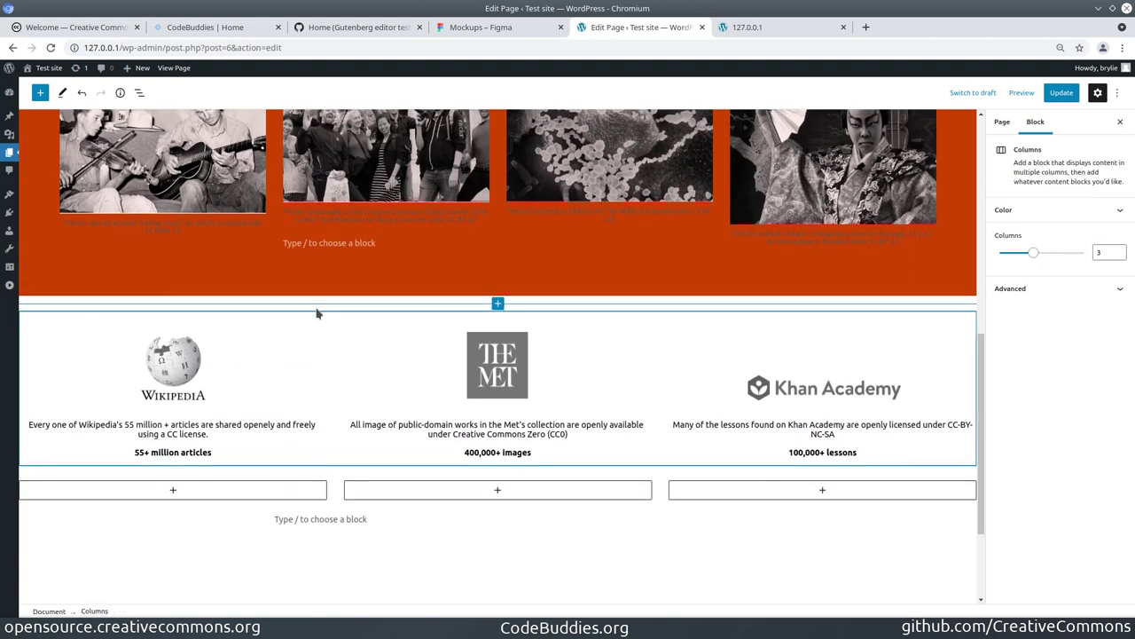
{"action": "left_click", "coordinate": [89, 379]}
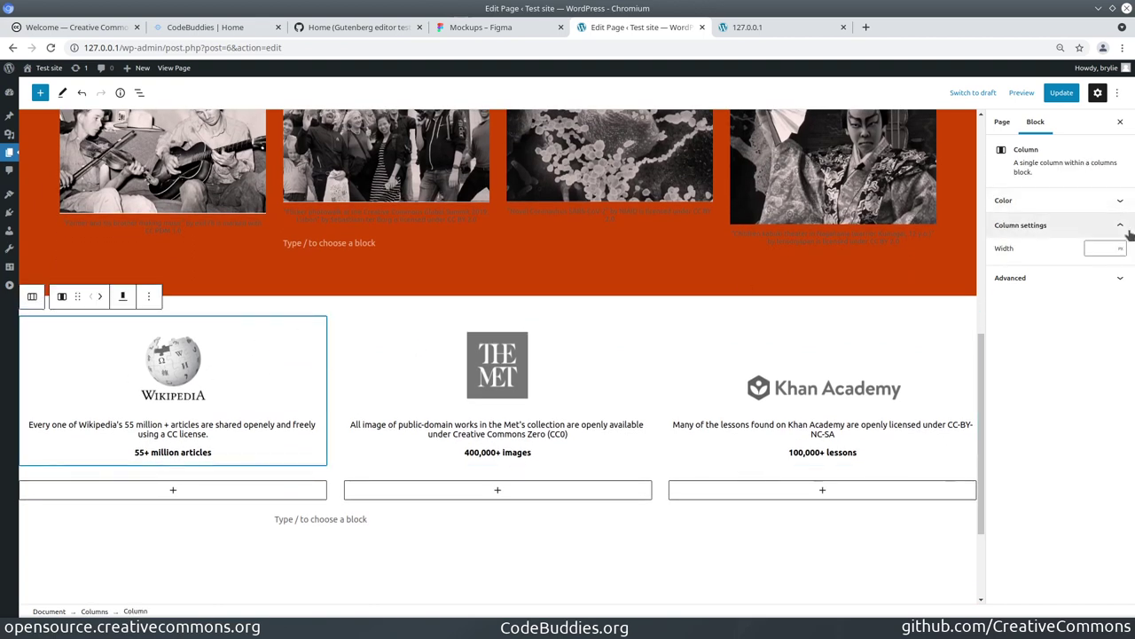
{"action": "left_click", "coordinate": [1122, 202]}
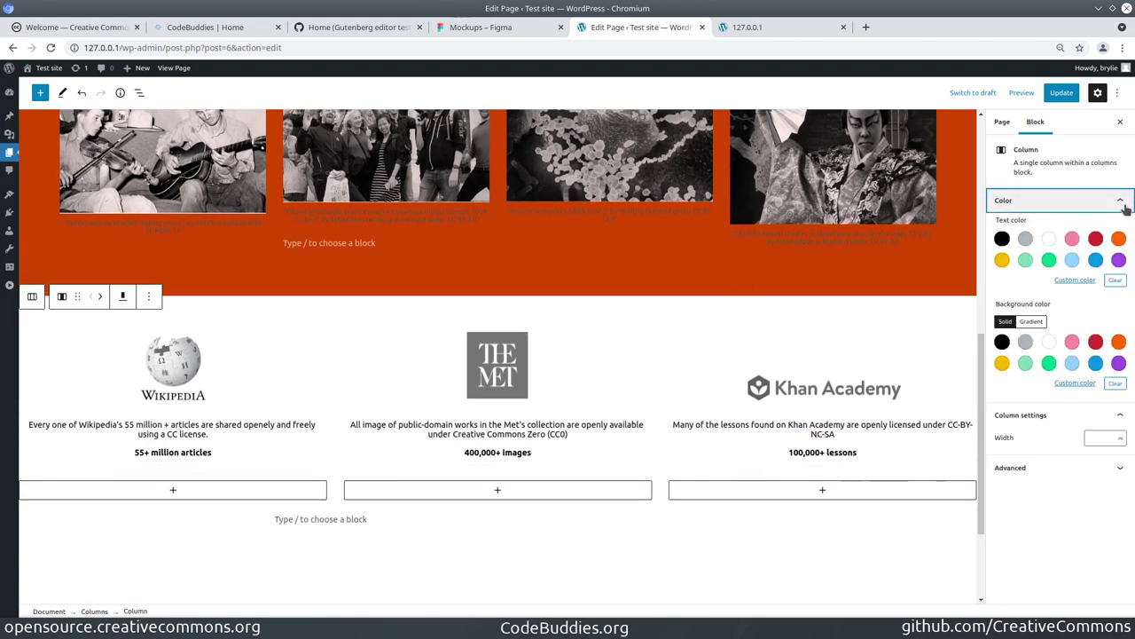
{"action": "left_click", "coordinate": [1049, 341]}
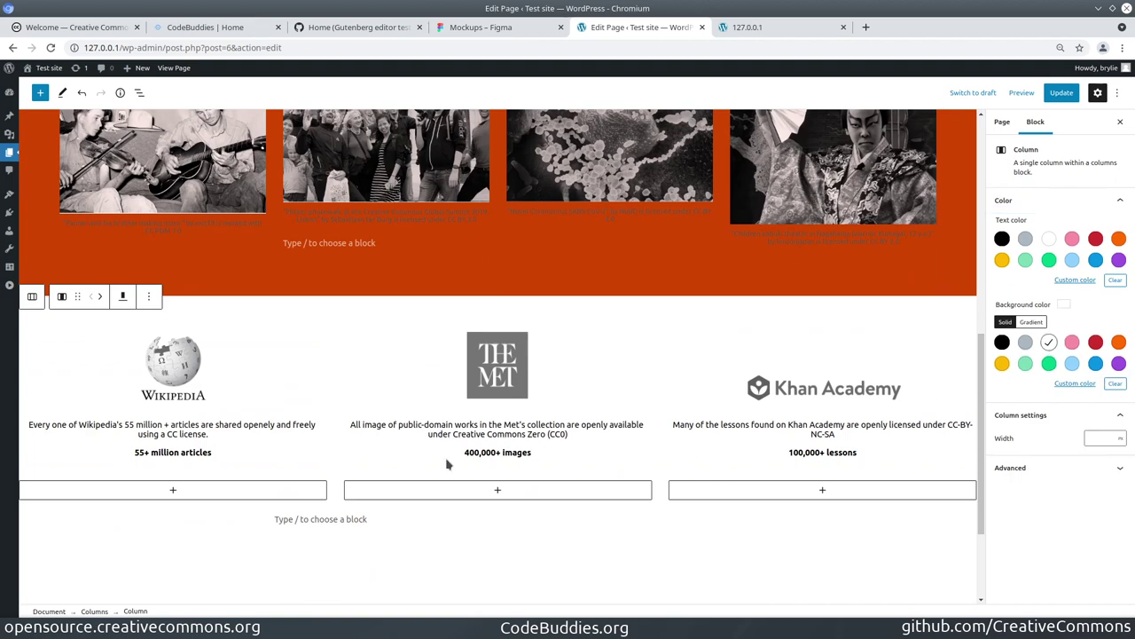
- Apply the White background colour to the whole three-column stats block as well
{"action": "left_click", "coordinate": [223, 312]}
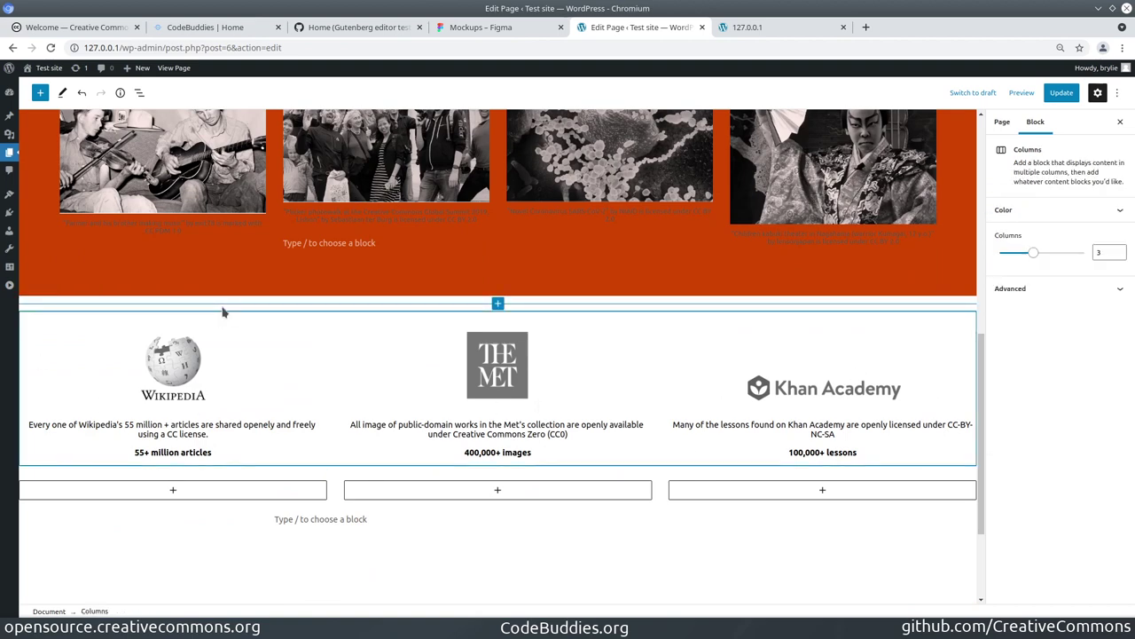
{"action": "left_click", "coordinate": [1074, 211]}
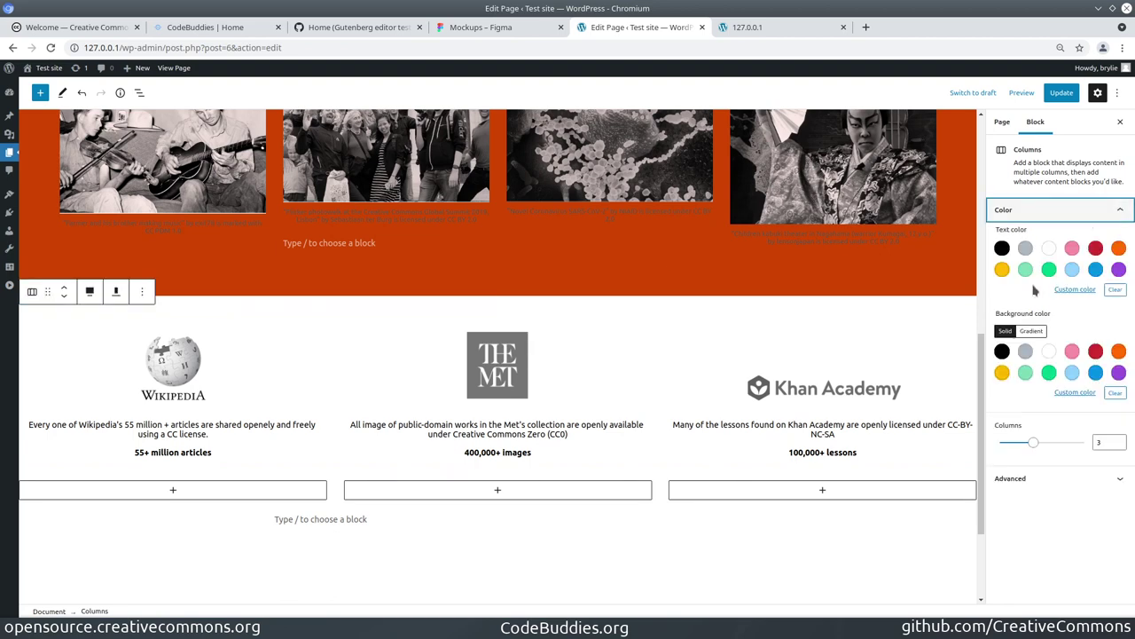
{"action": "left_click", "coordinate": [1048, 352]}
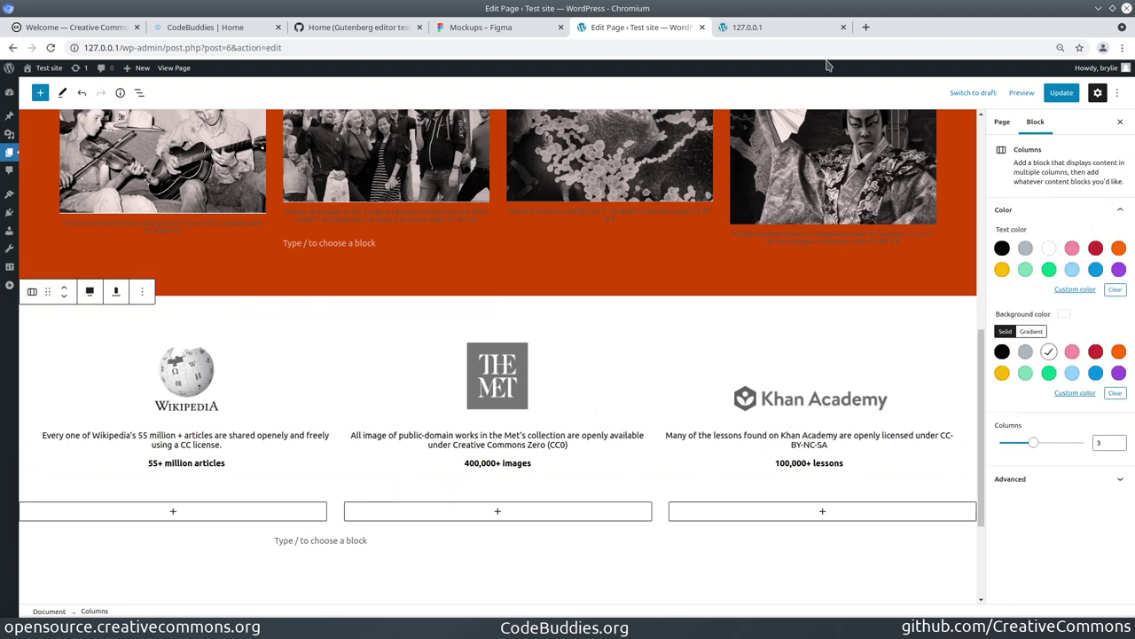
- On the live 127.0.0.1 page, inspect the stats columns block's styles with the Elements picker
{"action": "left_click", "coordinate": [736, 27]}
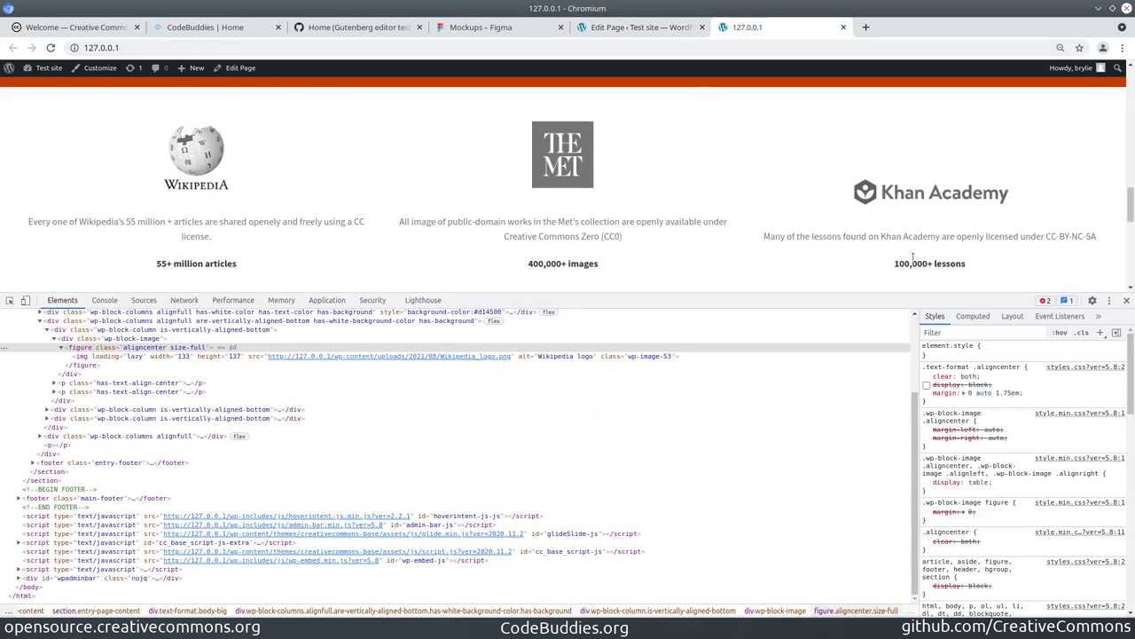
{"action": "scroll", "coordinate": [794, 205], "scroll_direction": "down", "scroll_amount": 1}
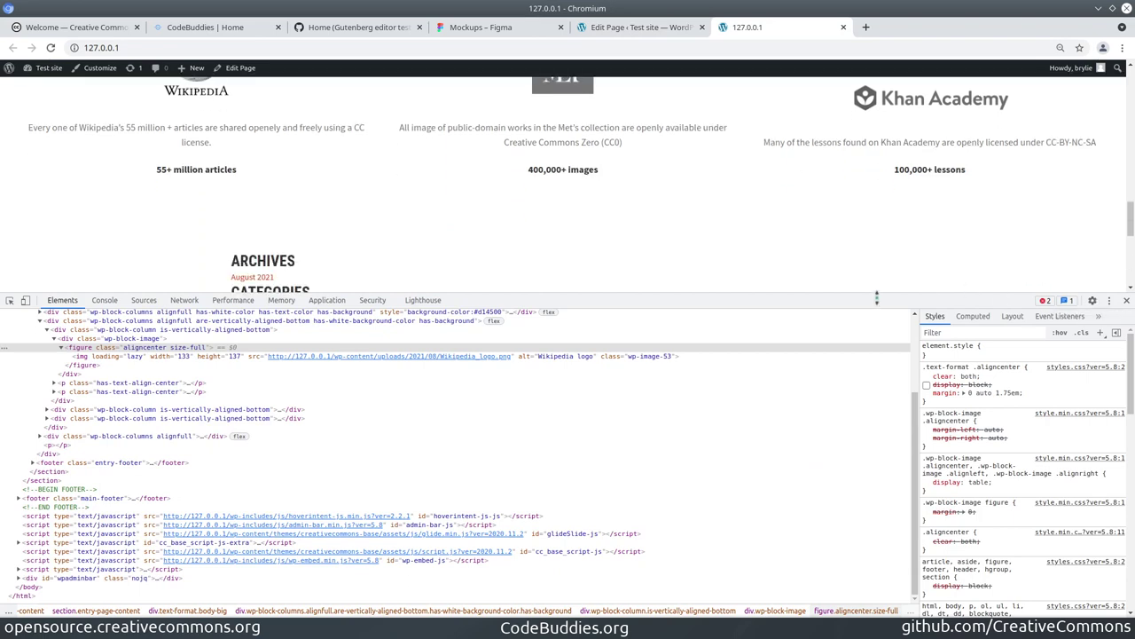
{"action": "left_click_drag", "start_coordinate": [876, 298], "coordinate": [848, 357]}
{"action": "scroll", "coordinate": [725, 287], "scroll_direction": "up", "scroll_amount": 1}
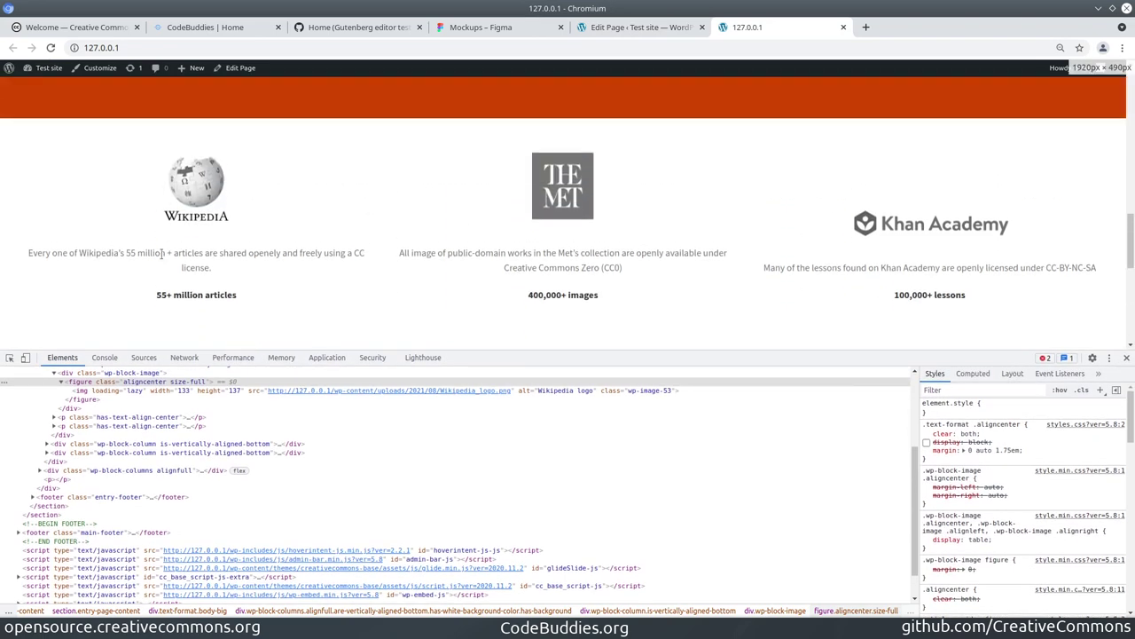
{"action": "left_click", "coordinate": [9, 357]}
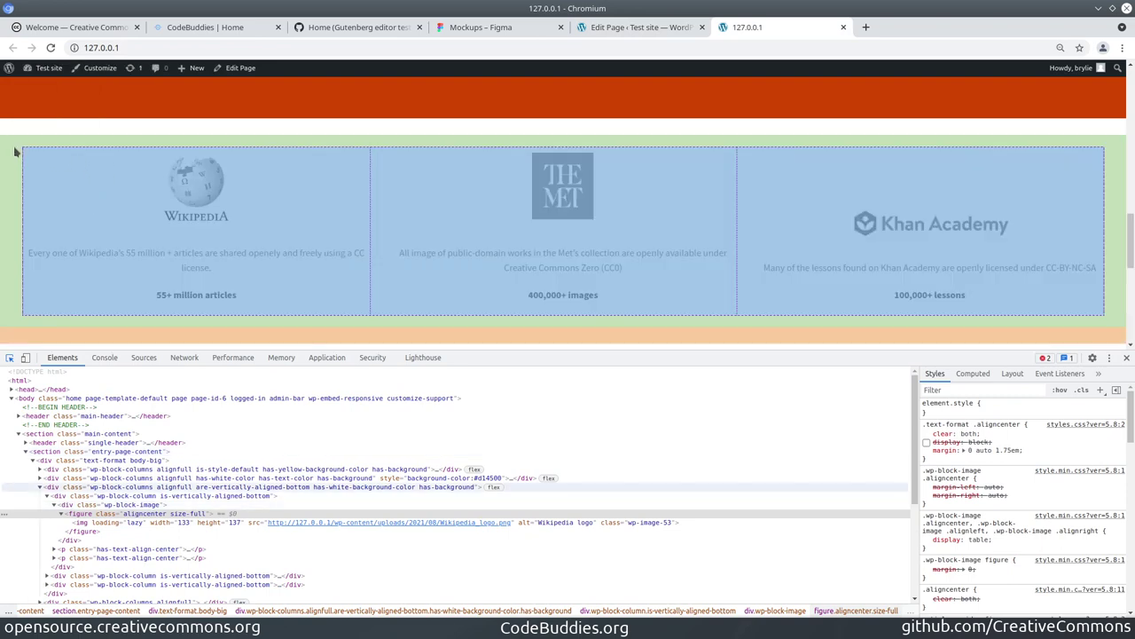
{"action": "left_click", "coordinate": [14, 147]}
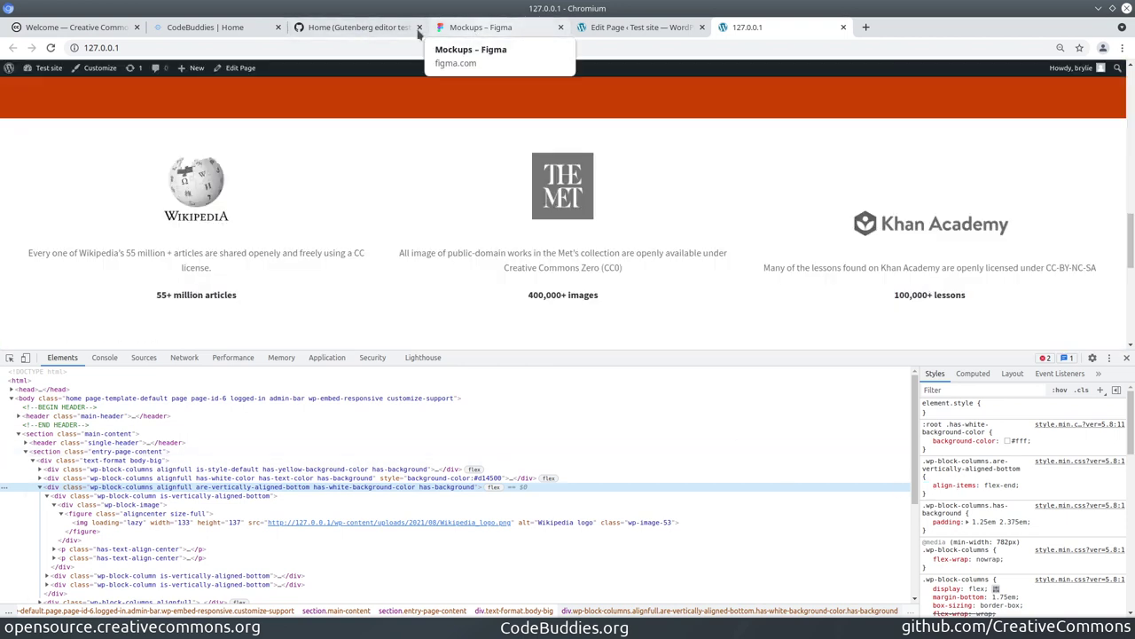
{"action": "left_click", "coordinate": [480, 26]}
- Compare the Figma Wikipedia, Met and Khan Academy stats row, then return to Edit Page
{"action": "scroll", "coordinate": [293, 355], "scroll_direction": "up", "scroll_amount": 2}
{"action": "scroll", "coordinate": [213, 311], "scroll_direction": "up", "scroll_amount": 2}
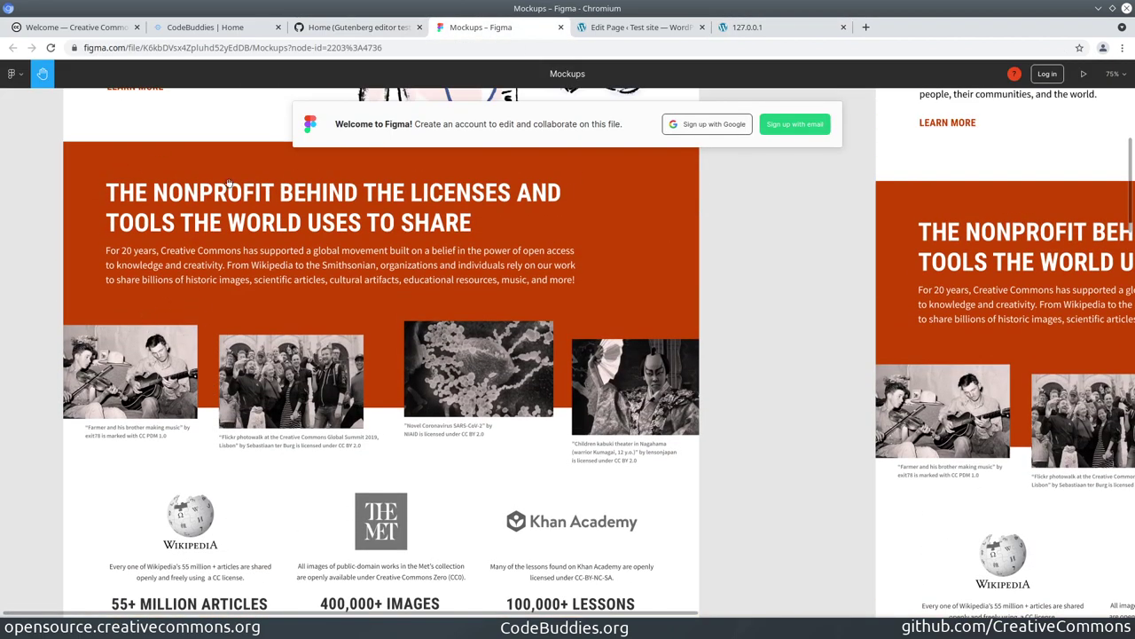
{"action": "scroll", "coordinate": [286, 304], "scroll_direction": "down", "scroll_amount": 3}
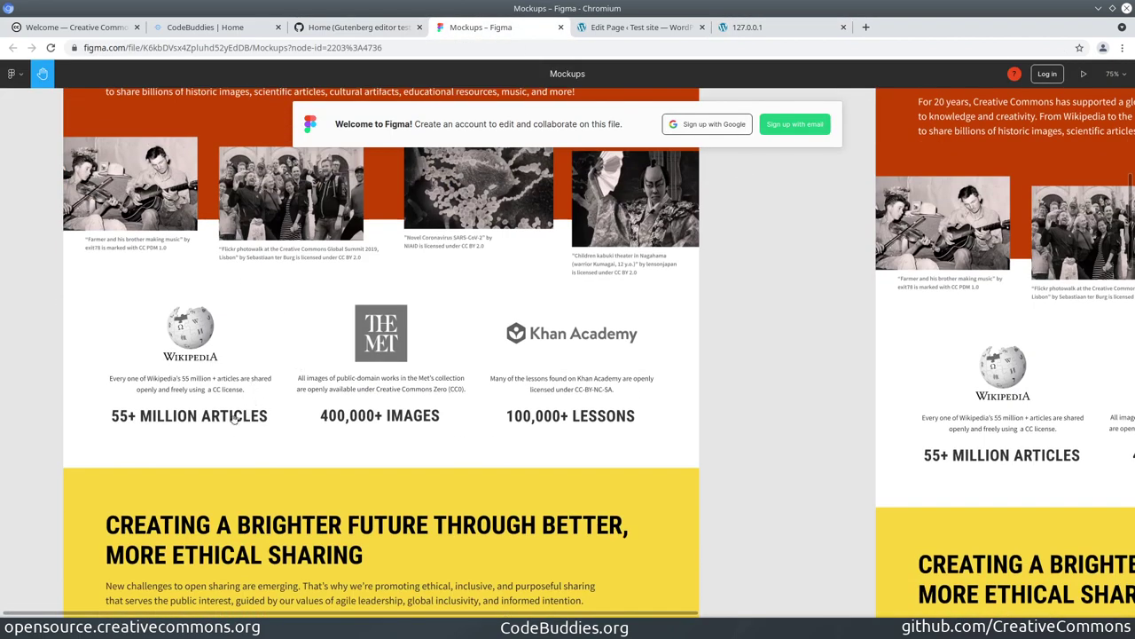
{"action": "scroll", "coordinate": [169, 417], "scroll_direction": "down", "scroll_amount": 3}
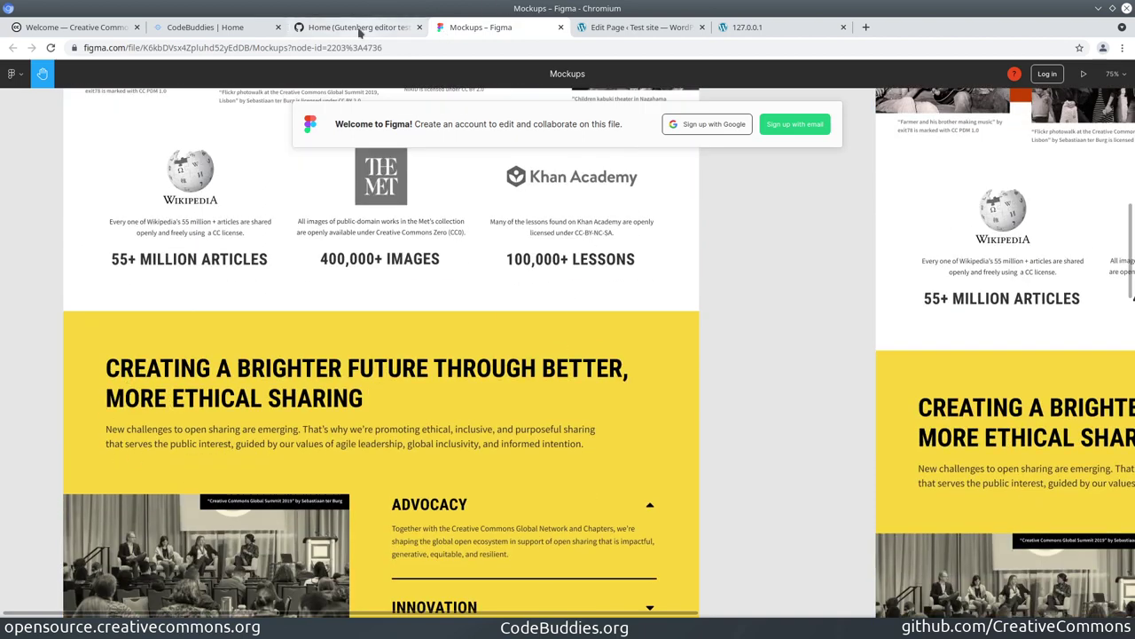
{"action": "left_click", "coordinate": [632, 33]}
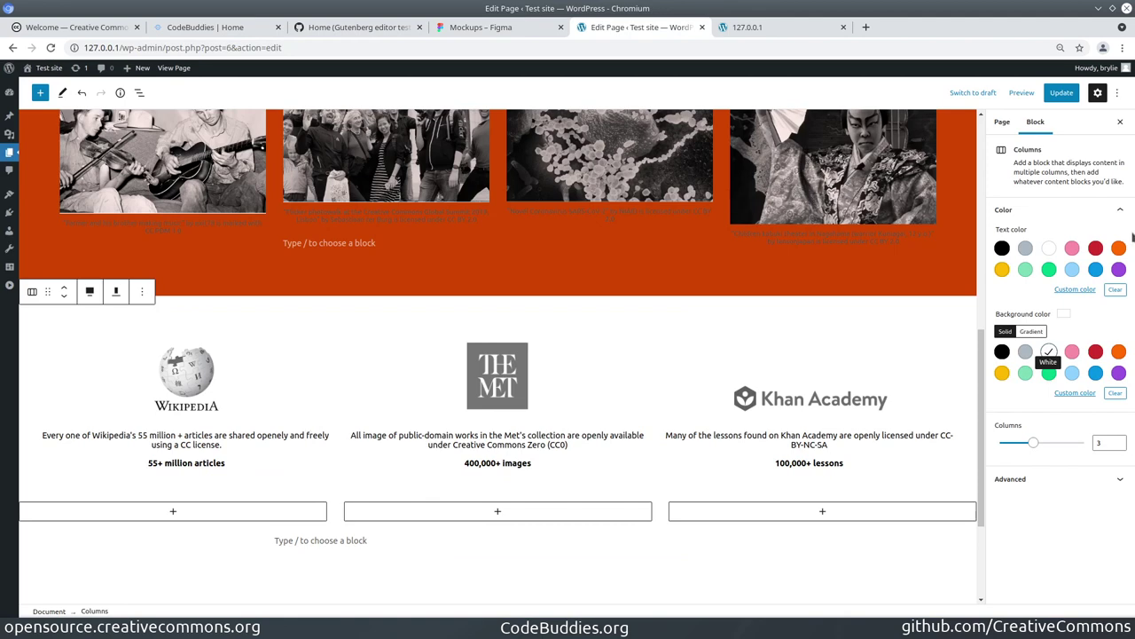
- Review the stats block's Advanced settings, including the custom CSS class field, then collapse them
{"action": "left_click", "coordinate": [1120, 479]}
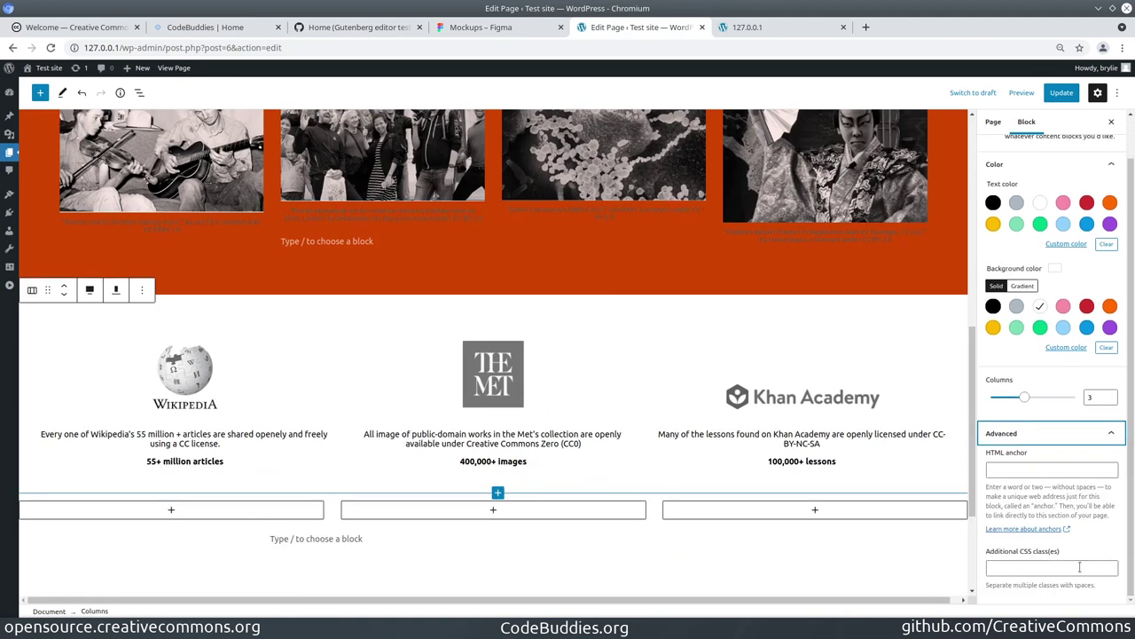
{"action": "left_click", "coordinate": [1078, 570]}
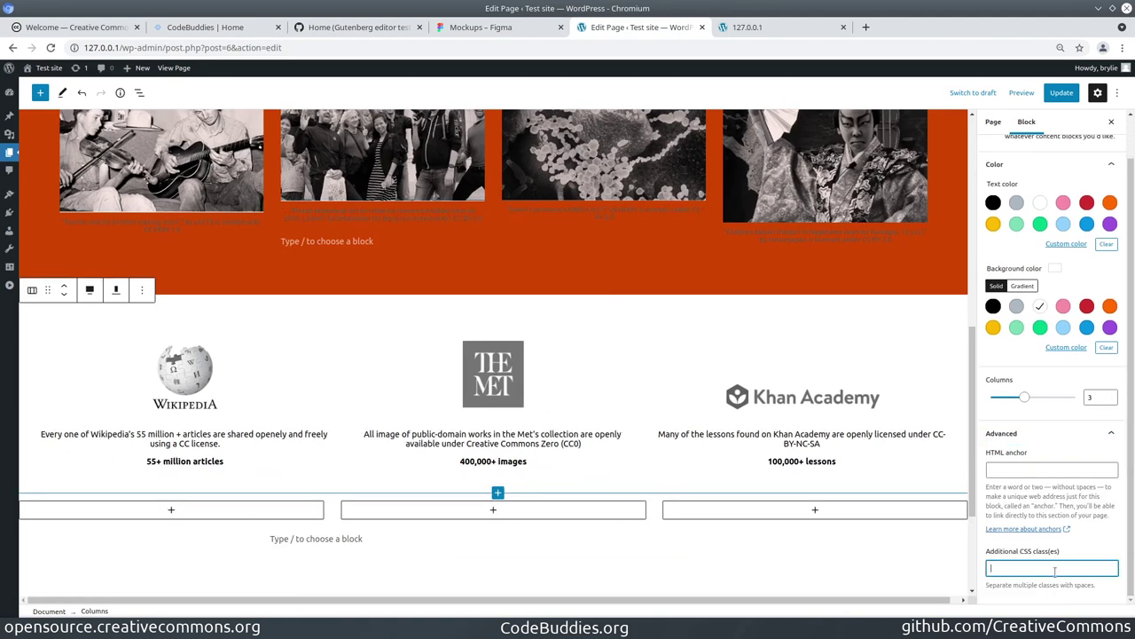
{"action": "left_click", "coordinate": [1100, 434]}
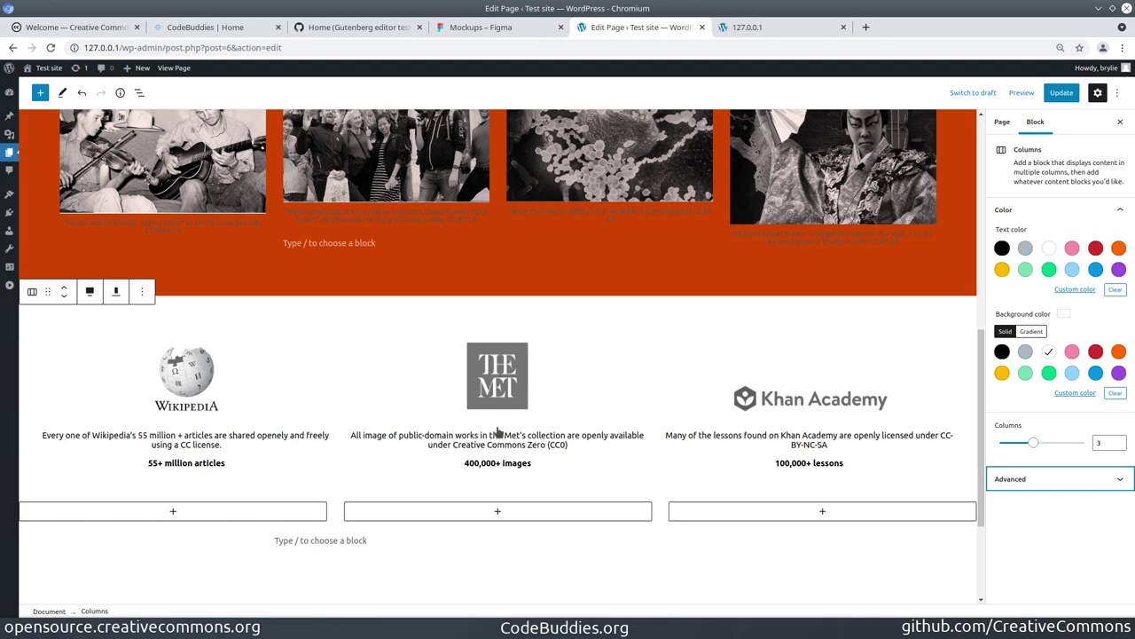
- Inspect the Wikipedia logo's alignment options and the '55+ million articles' text
{"action": "left_click", "coordinate": [171, 397]}
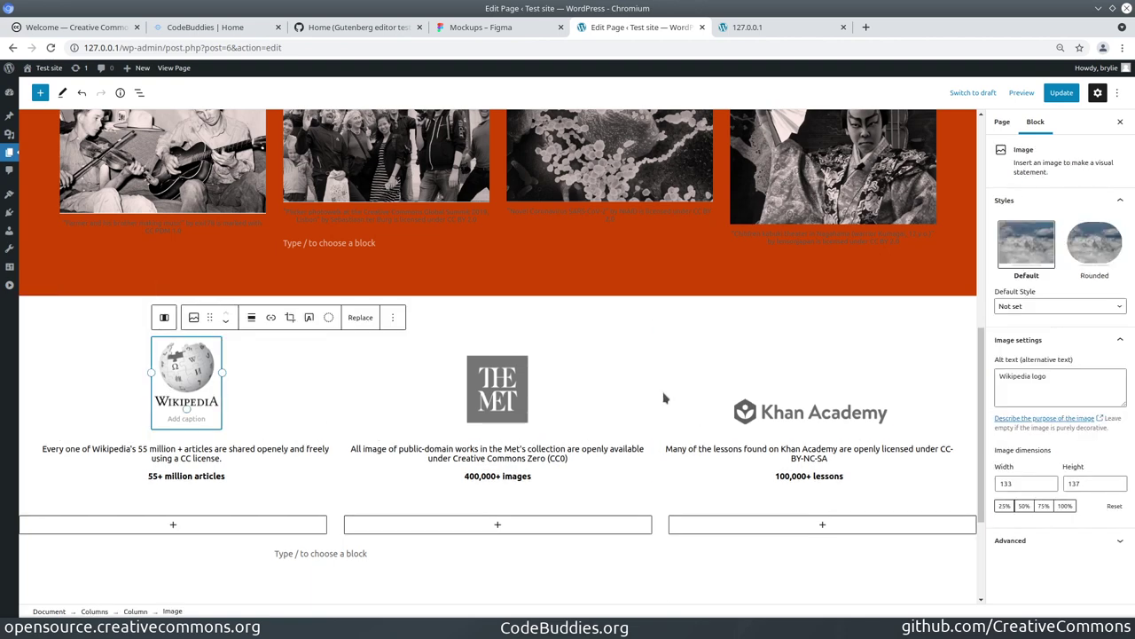
{"action": "left_click", "coordinate": [228, 476]}
{"action": "triple_click", "coordinate": [210, 460]}
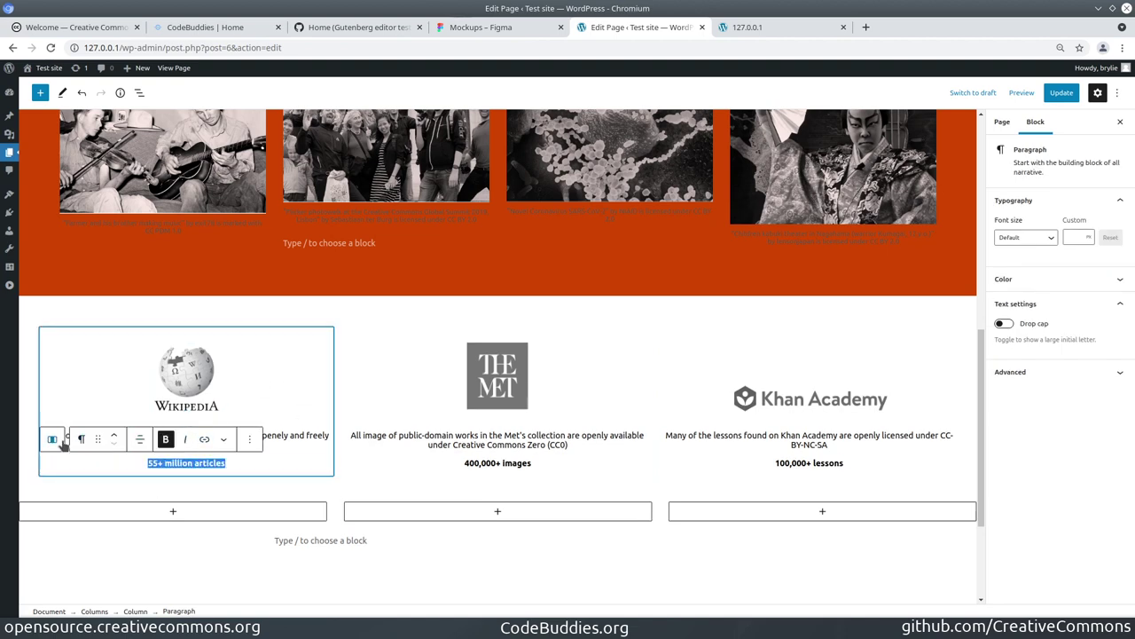
{"action": "left_click", "coordinate": [191, 379]}
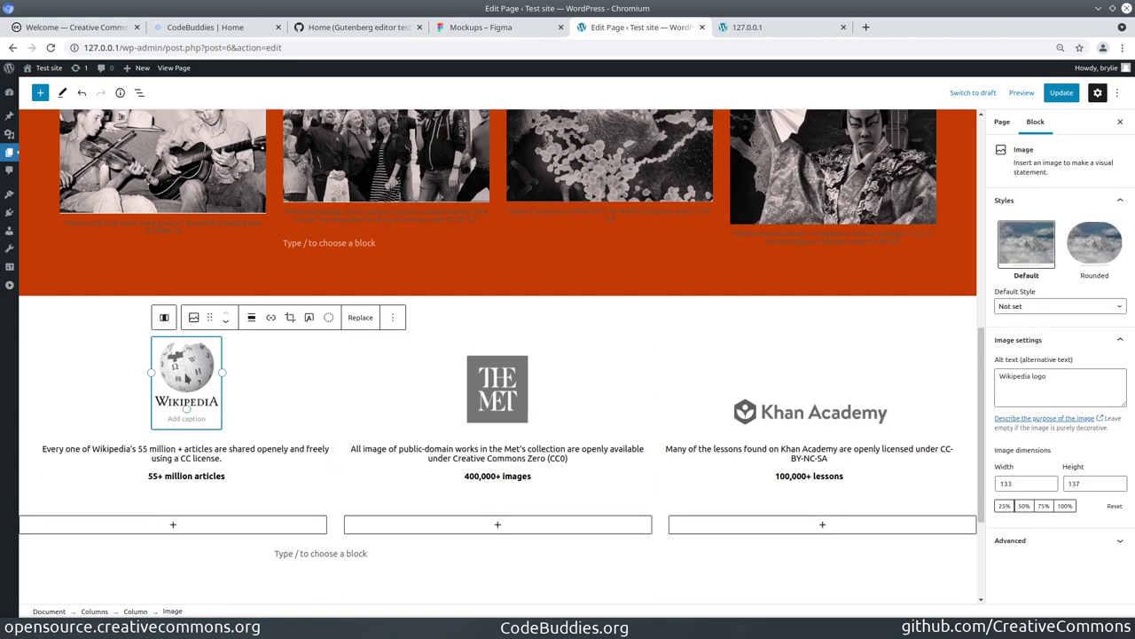
{"action": "left_click", "coordinate": [252, 321]}
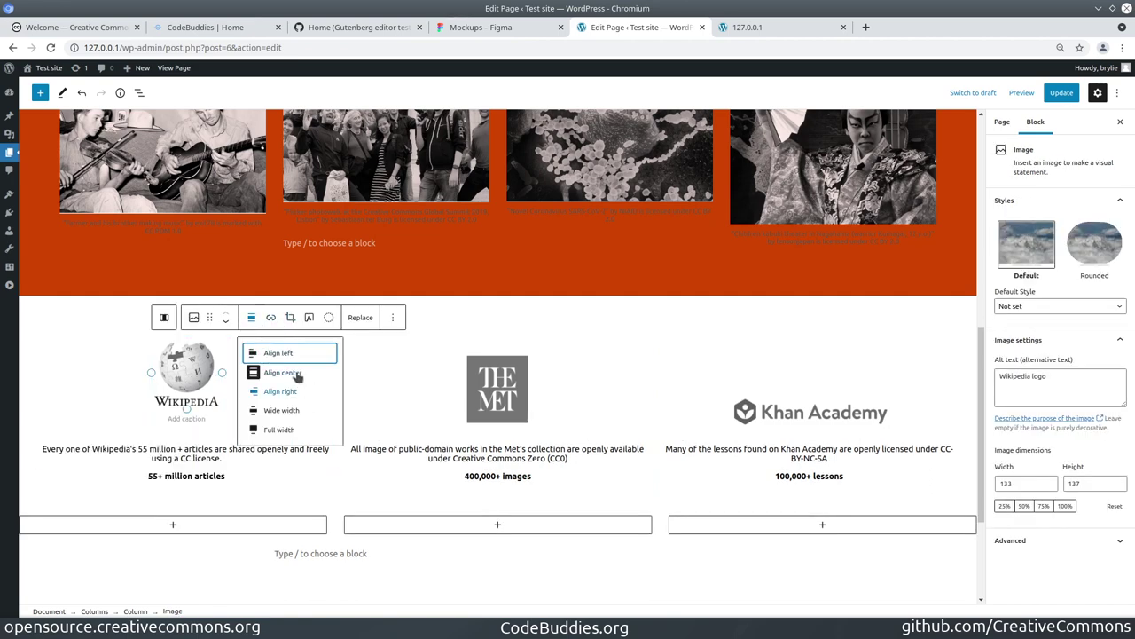
{"action": "left_click", "coordinate": [386, 415]}
- Check the Wikipedia column's vertical alignment, select the Khan Academy column, and view the live page
{"action": "left_click", "coordinate": [152, 428]}
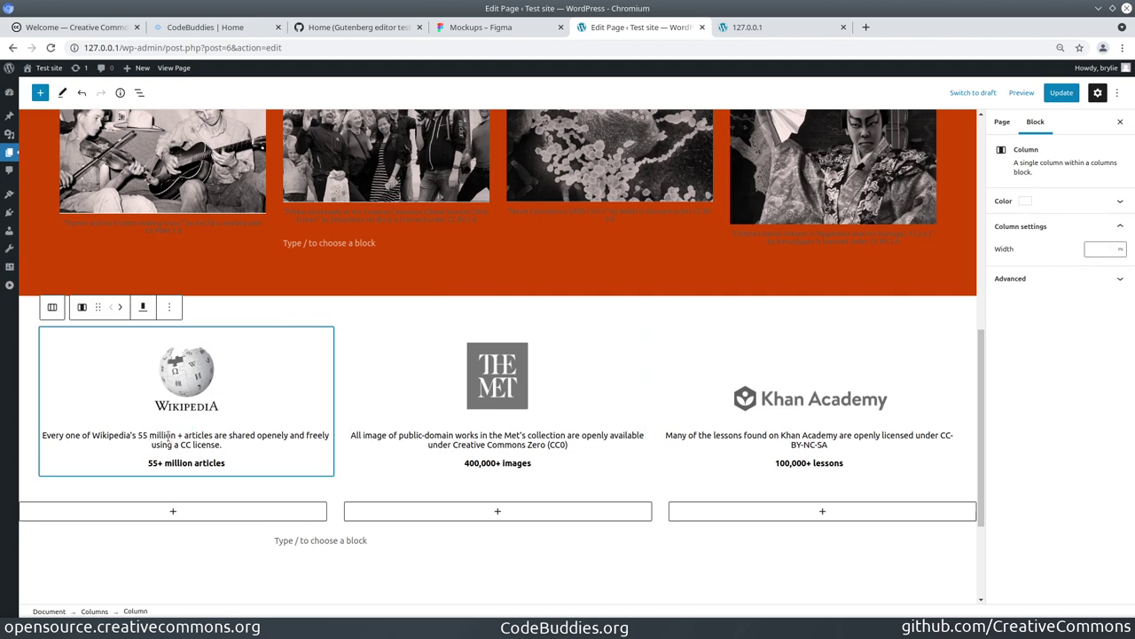
{"action": "left_click", "coordinate": [143, 307]}
{"action": "left_click", "coordinate": [221, 473]}
{"action": "left_click", "coordinate": [667, 380]}
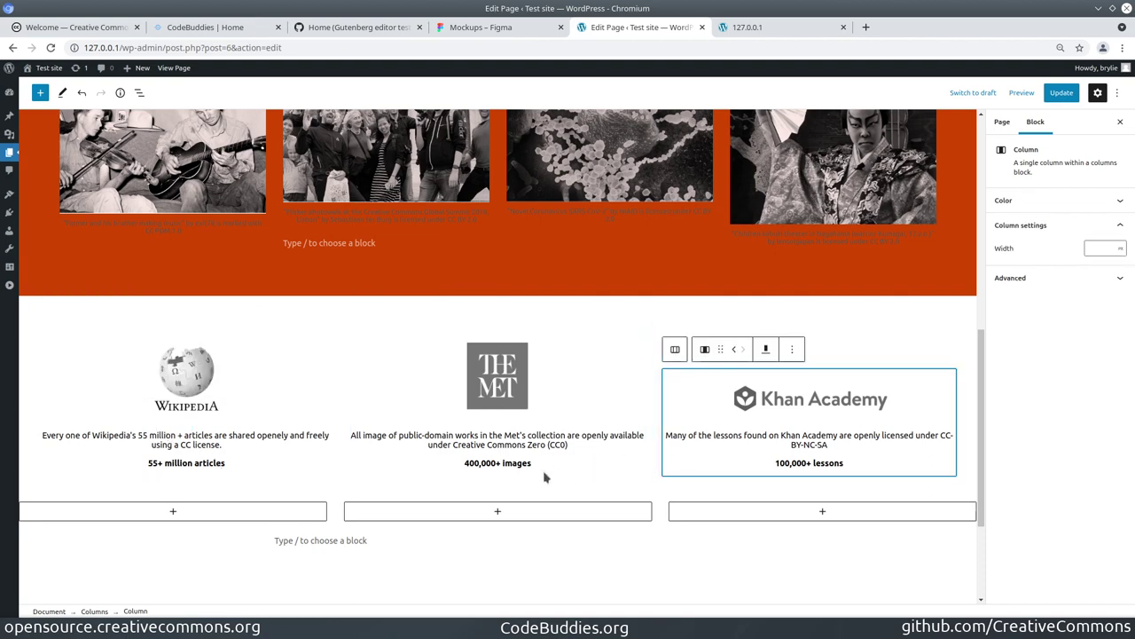
{"action": "left_click", "coordinate": [798, 28]}
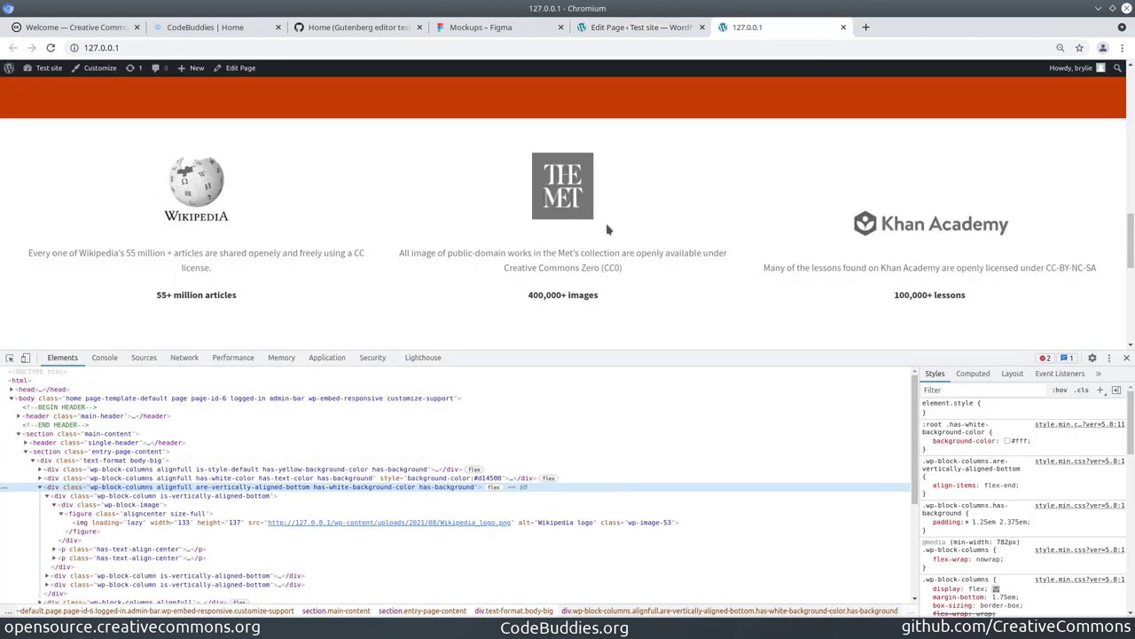
{"action": "left_click", "coordinate": [486, 27]}
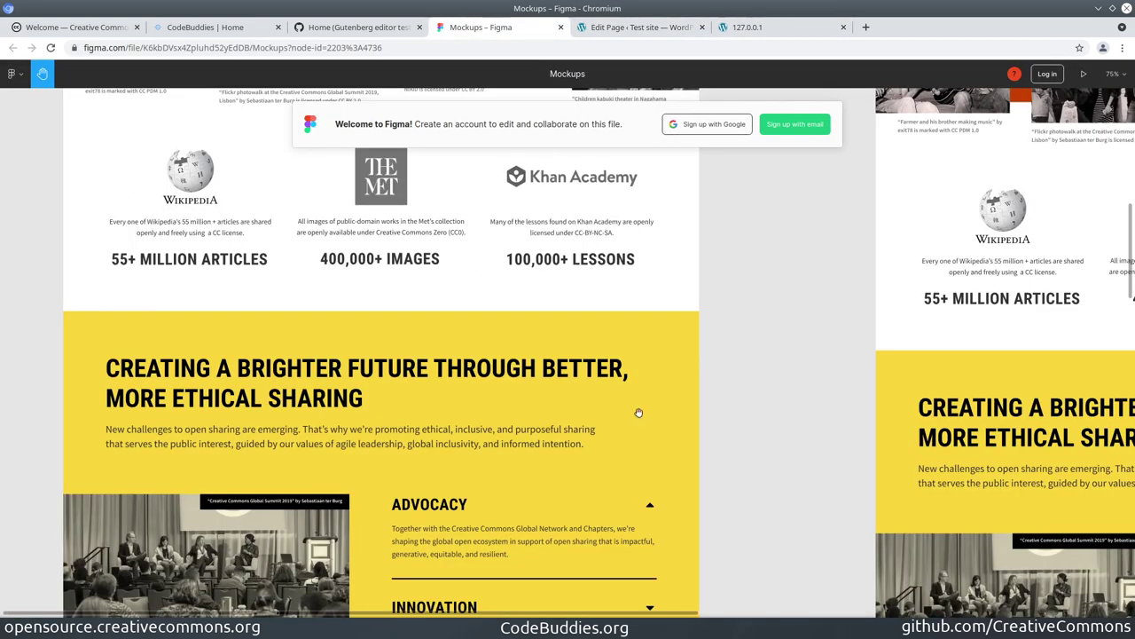
{"action": "scroll", "coordinate": [609, 370], "scroll_direction": "up", "scroll_amount": 2}
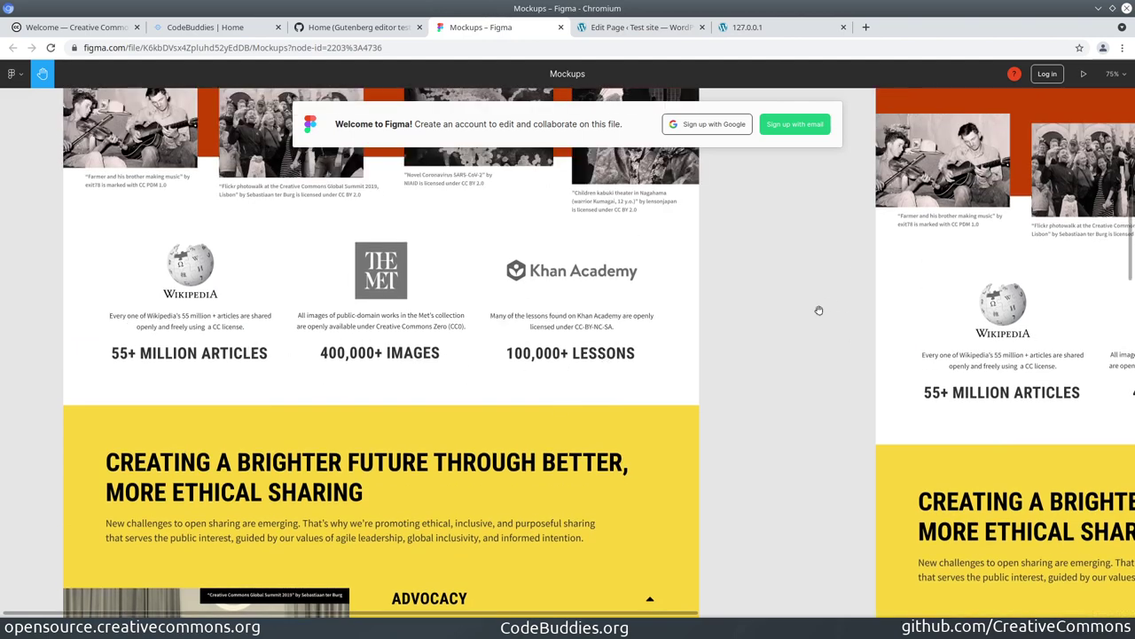
{"action": "left_click", "coordinate": [751, 30]}
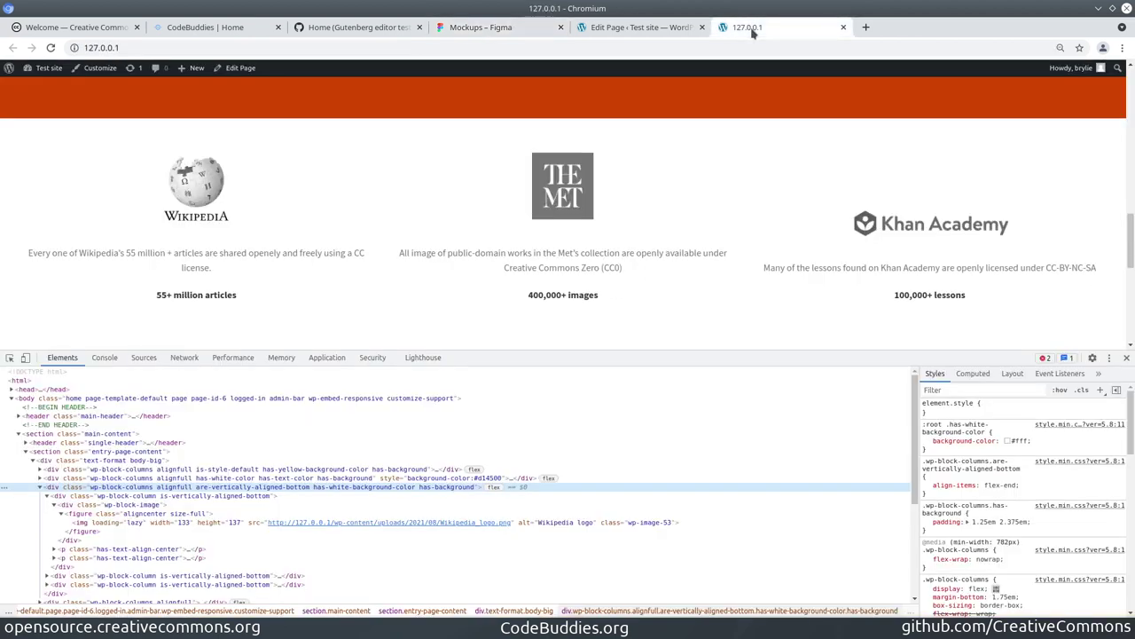
- Back in the editor, select the parent three-column stats Columns block, then switch to the CodeBuddies home page
{"action": "left_click", "coordinate": [656, 29]}
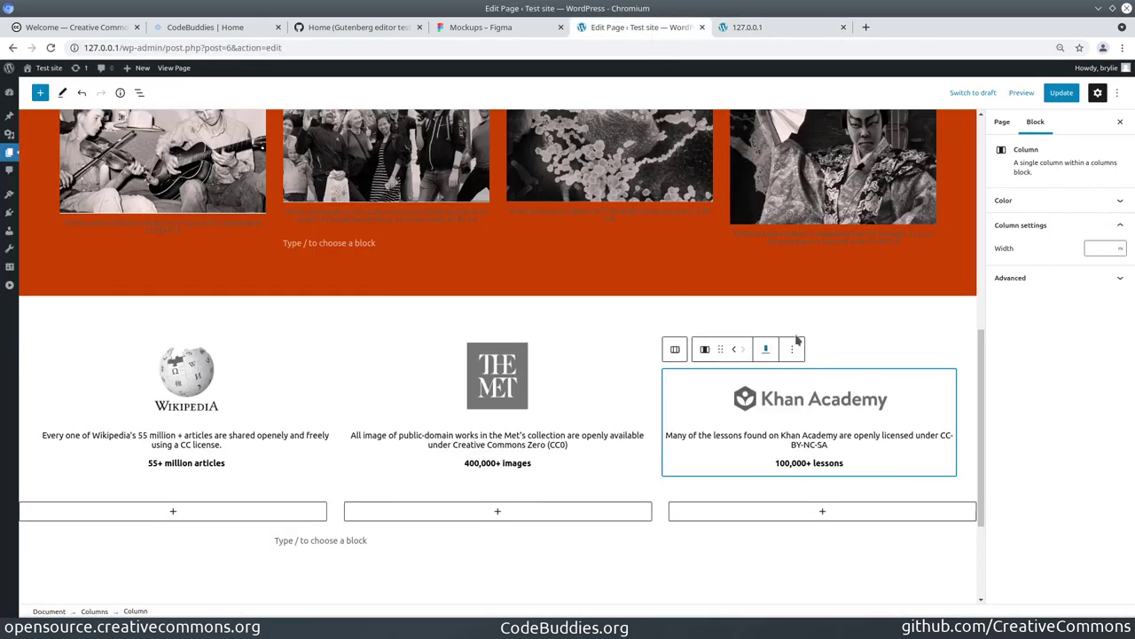
{"action": "left_click", "coordinate": [936, 338]}
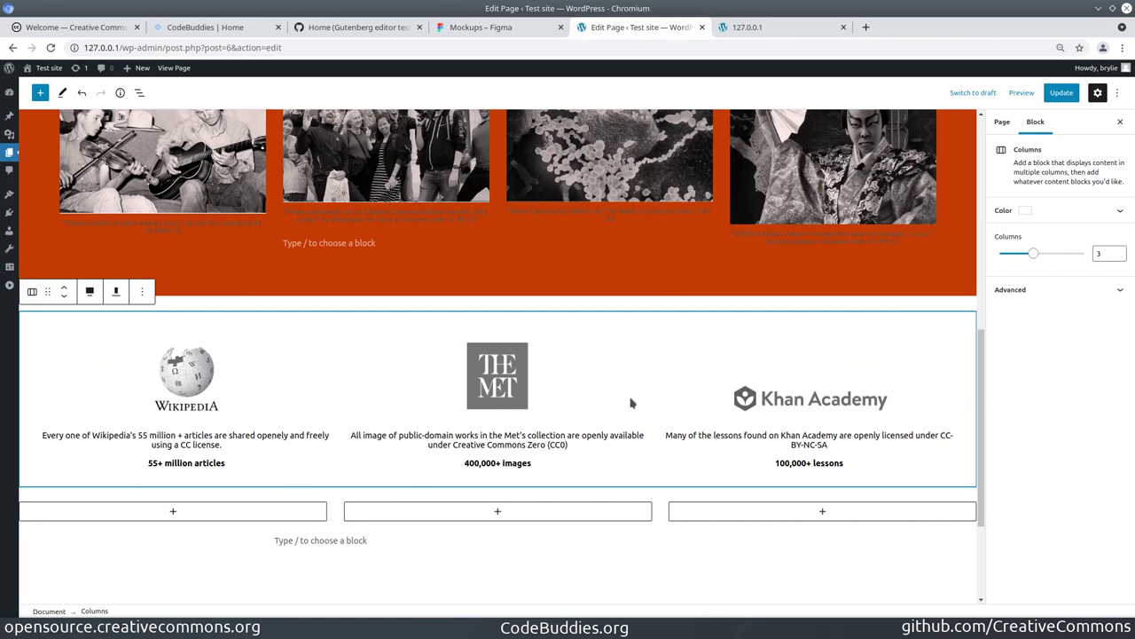
{"action": "scroll", "coordinate": [816, 435], "scroll_direction": "up", "scroll_amount": 1}
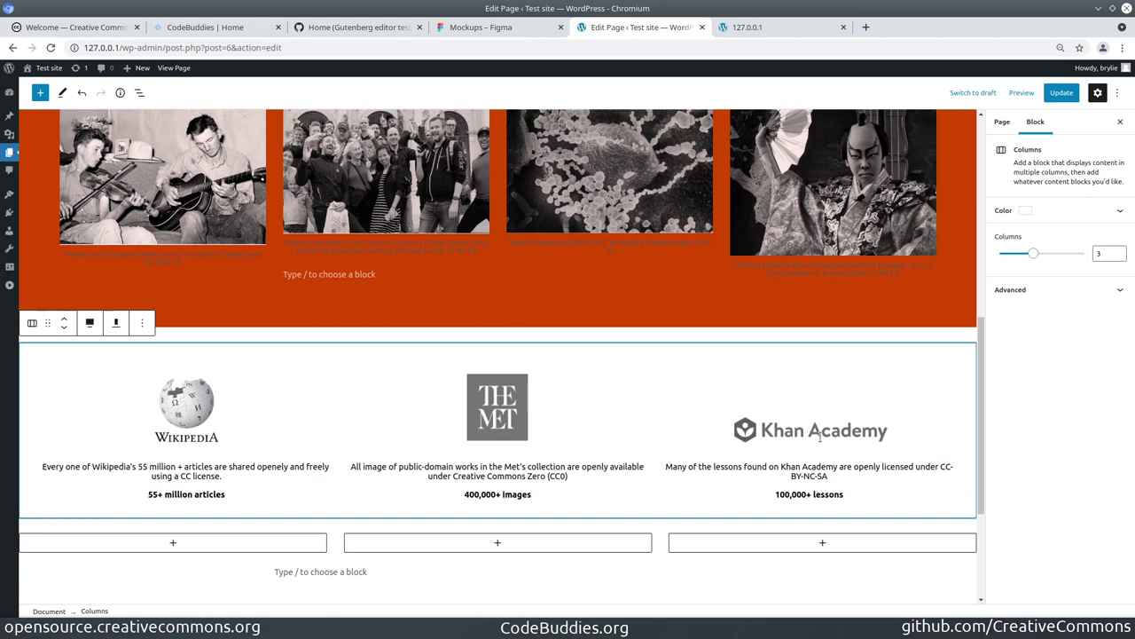
{"action": "left_click", "coordinate": [219, 26]}
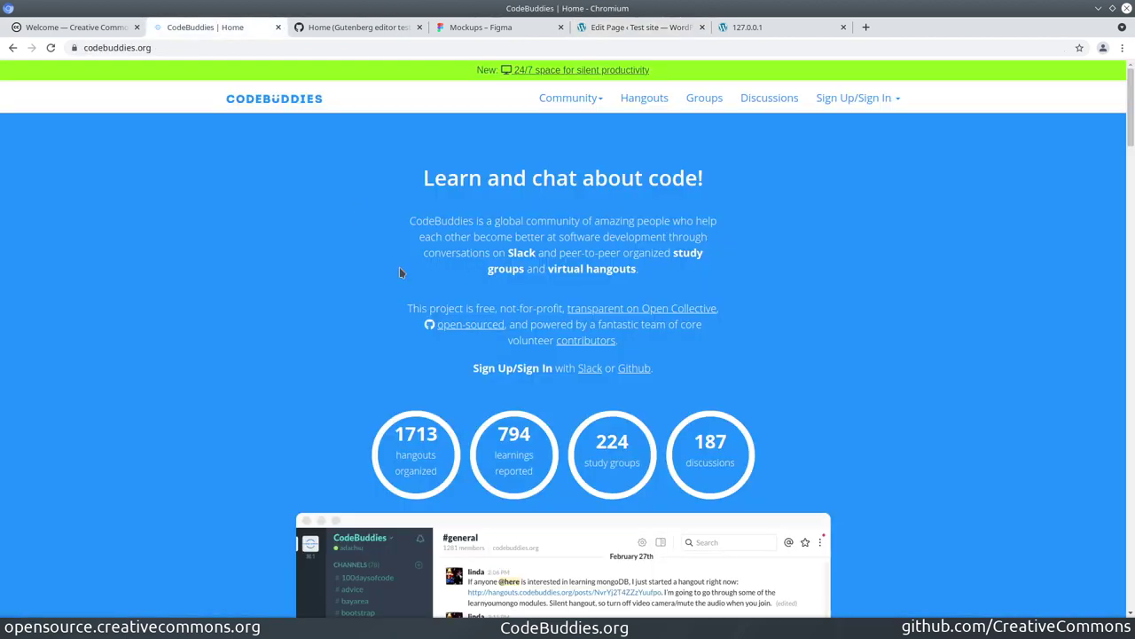
- Switch to the Welcome — Creative Commons tab
{"action": "left_click", "coordinate": [48, 31]}
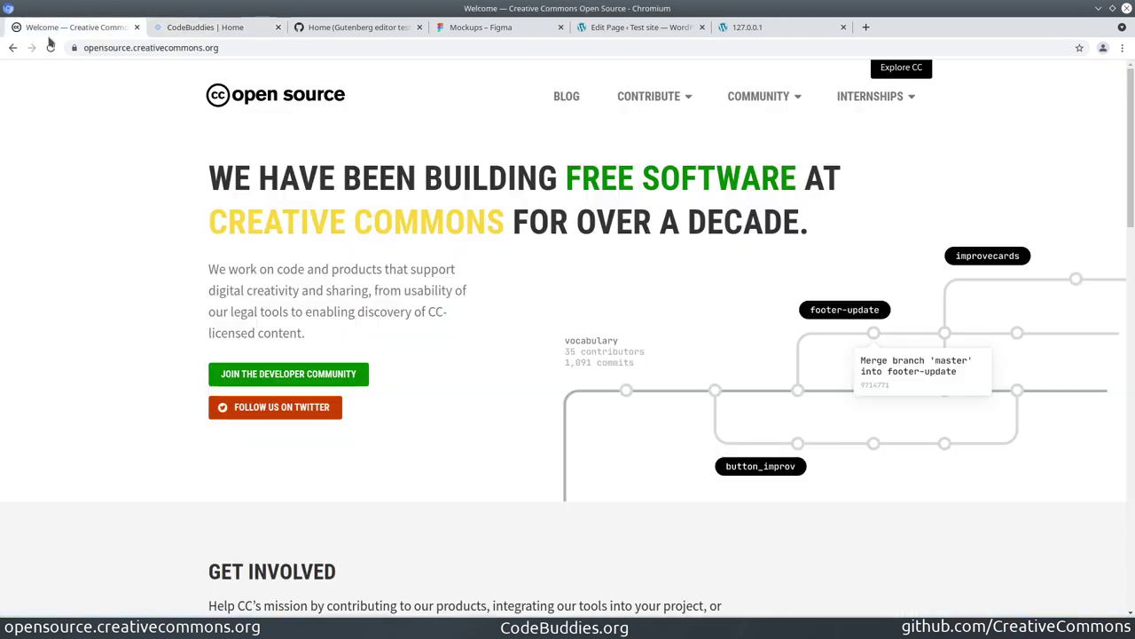